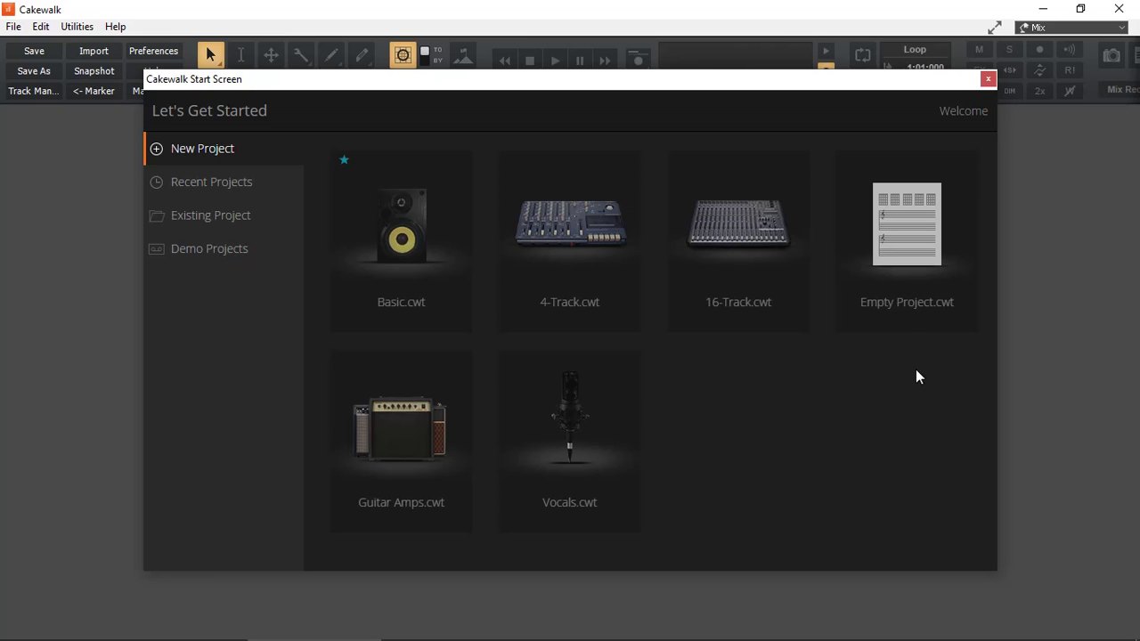
# Create a project from the Empty Project template and import the video Cakewalk - Waveform Zoom Function.mp4 from the Desktop
pyautogui.click(911, 252)
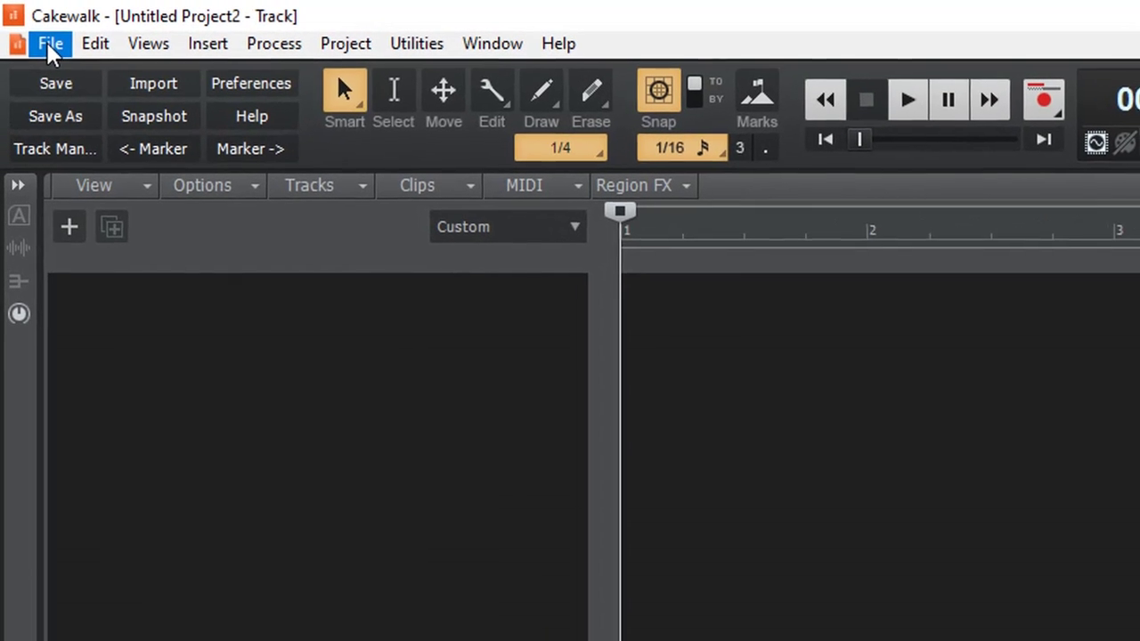
pyautogui.click(49, 43)
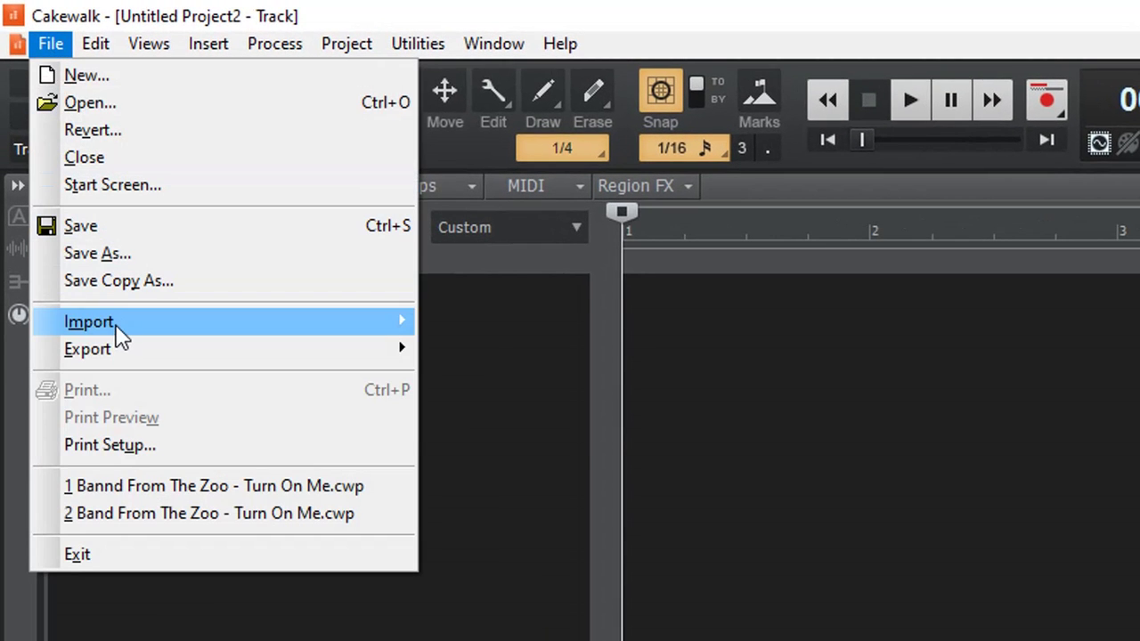
pyautogui.moveTo(188, 319)
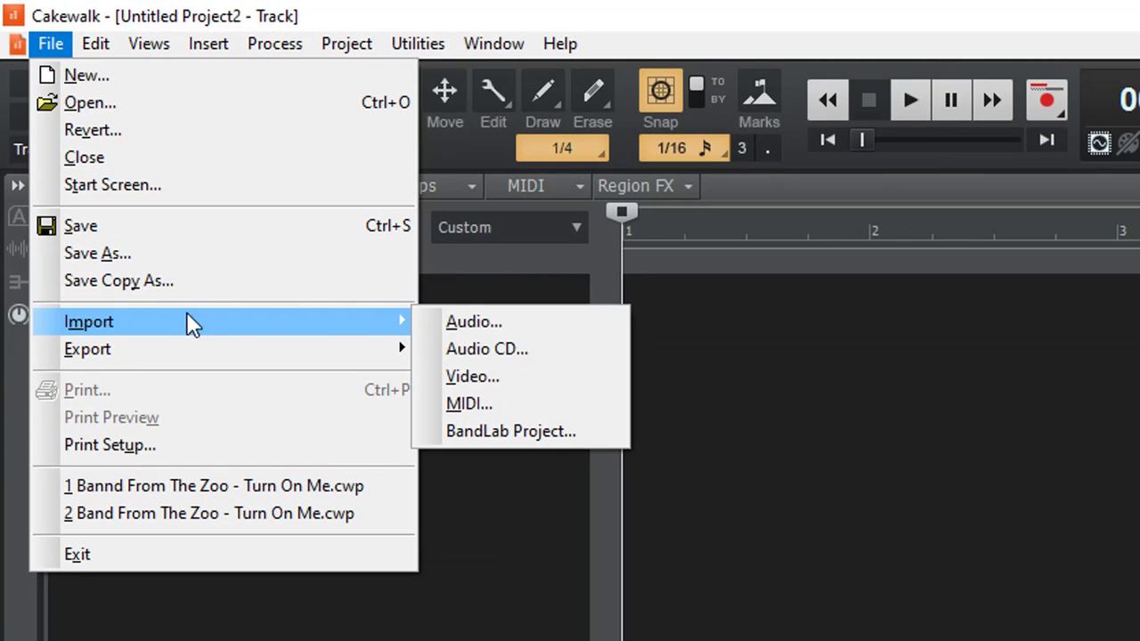
pyautogui.click(489, 376)
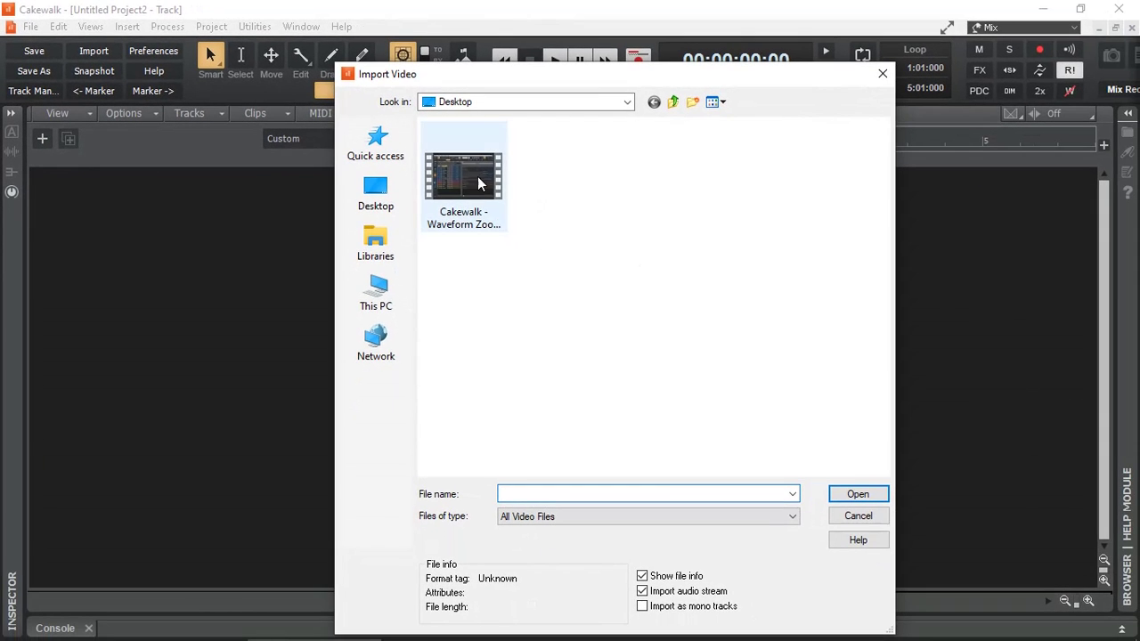
pyautogui.click(553, 211)
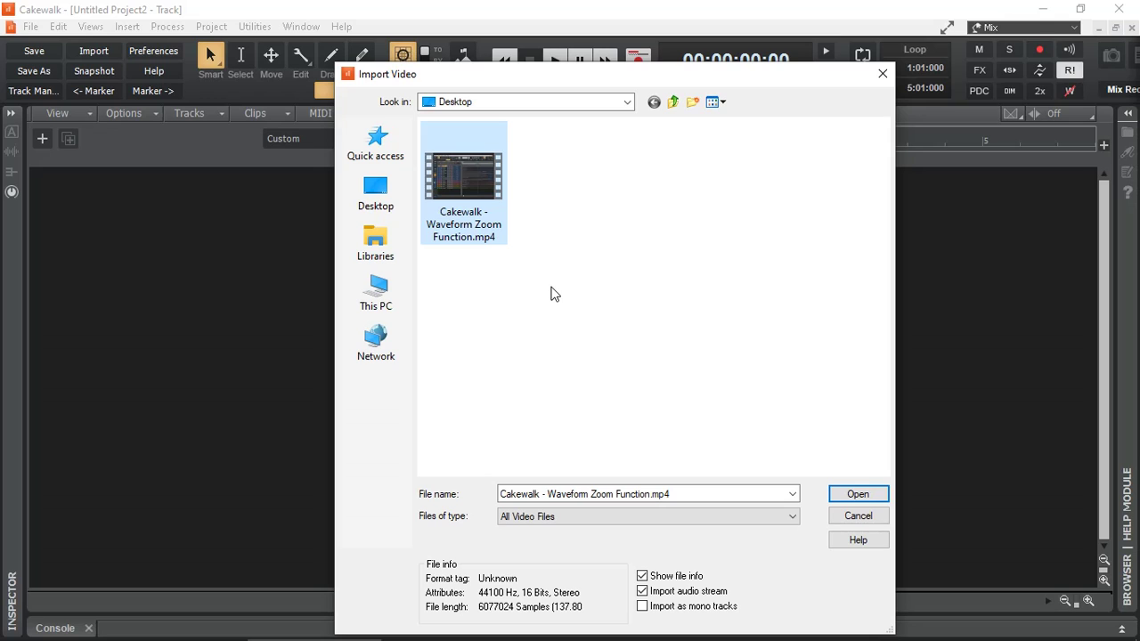
pyautogui.click(858, 494)
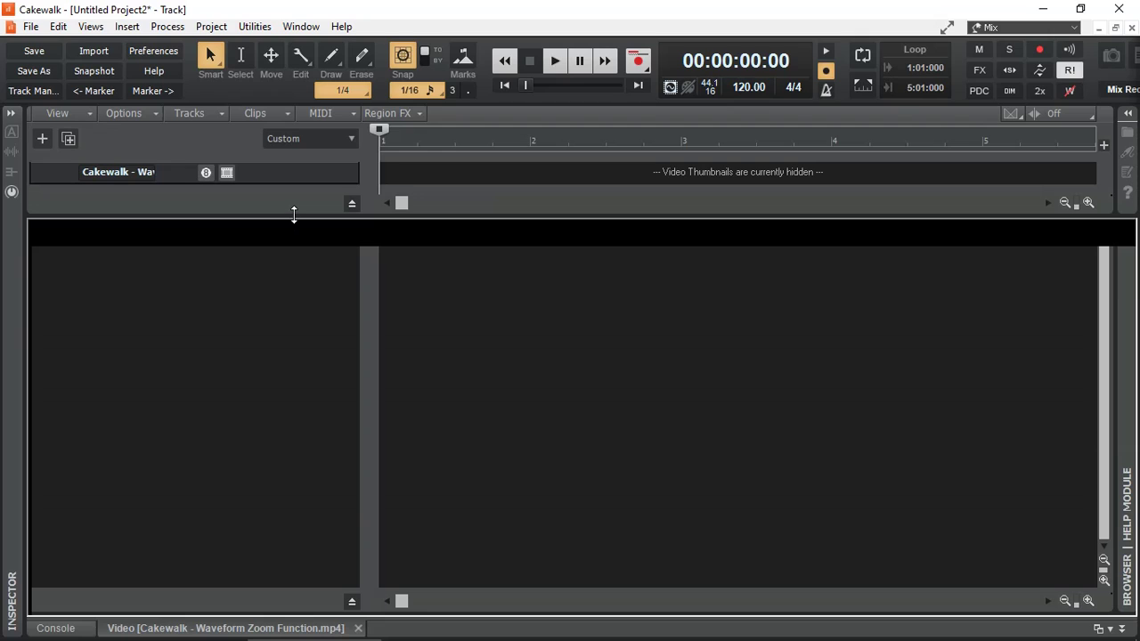
# Enlarge the track view above the docked video and expand the imported audio track to show its controls
pyautogui.moveTo(294, 215); pyautogui.dragTo(296, 410)
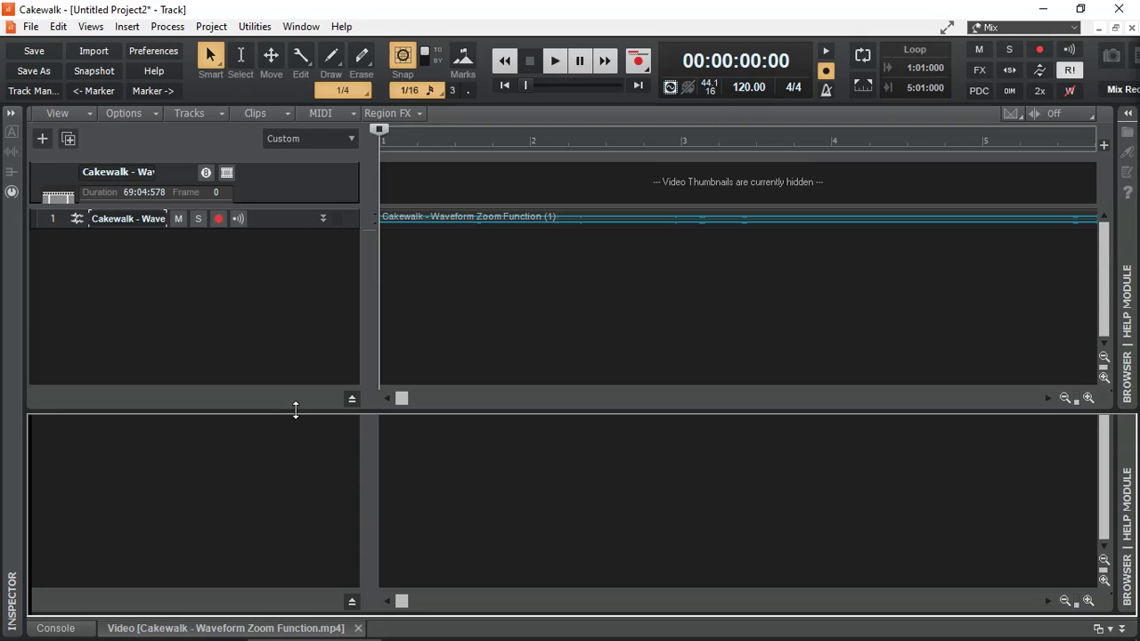
pyautogui.click(322, 218)
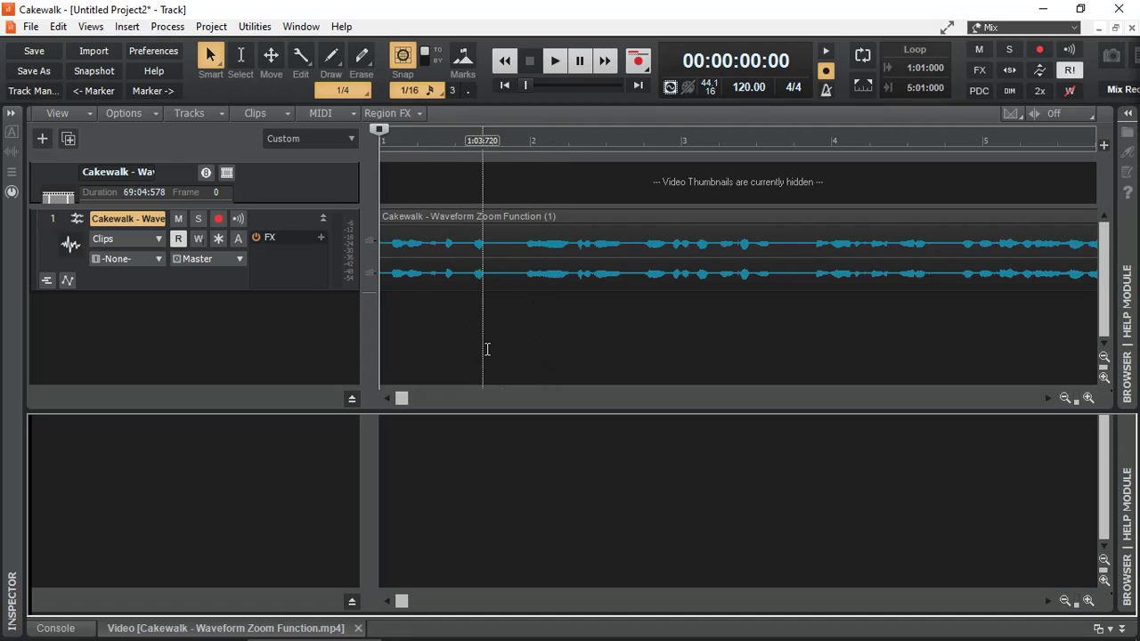
# Show and hide the video track's thumbnails, and play the project to preview the imported video with its audio
pyautogui.click(228, 175)
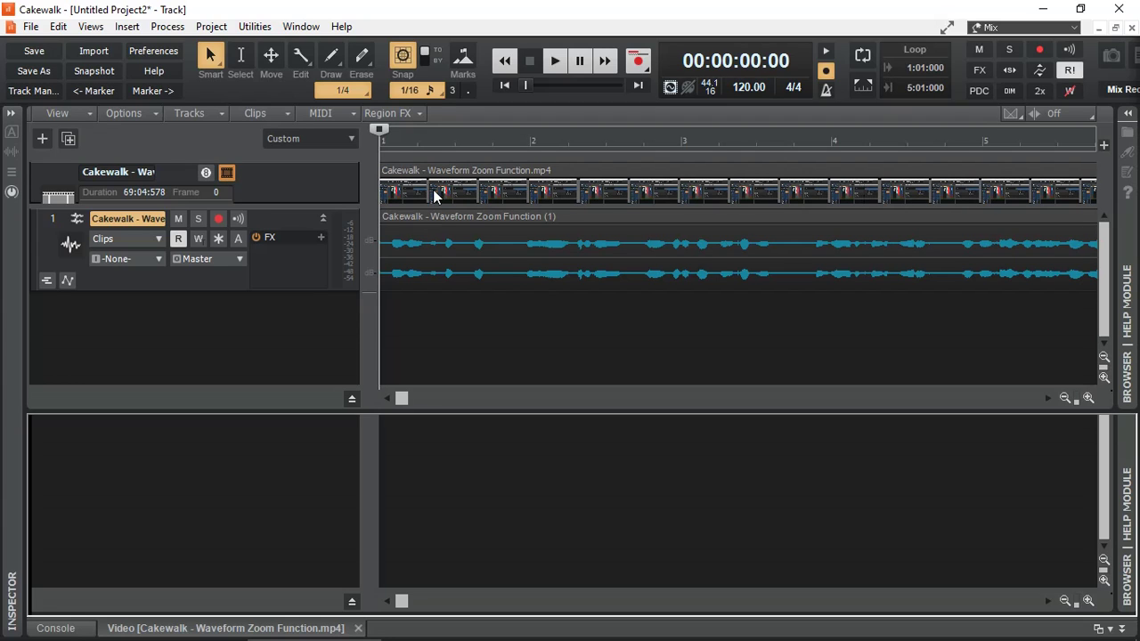
pyautogui.click(228, 175)
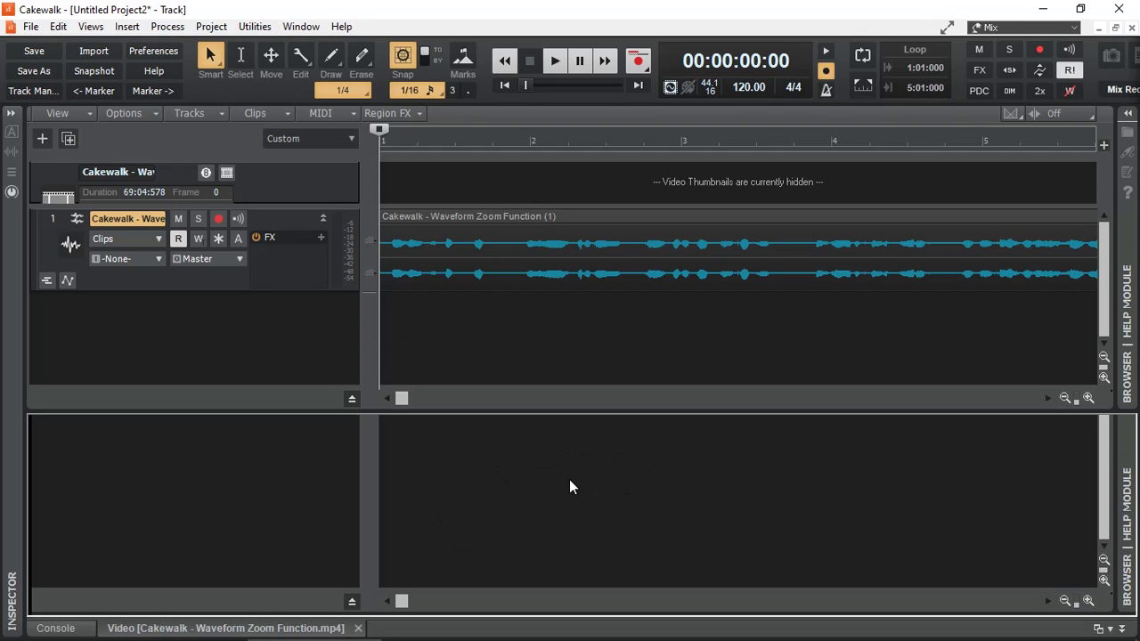
pyautogui.press('space')
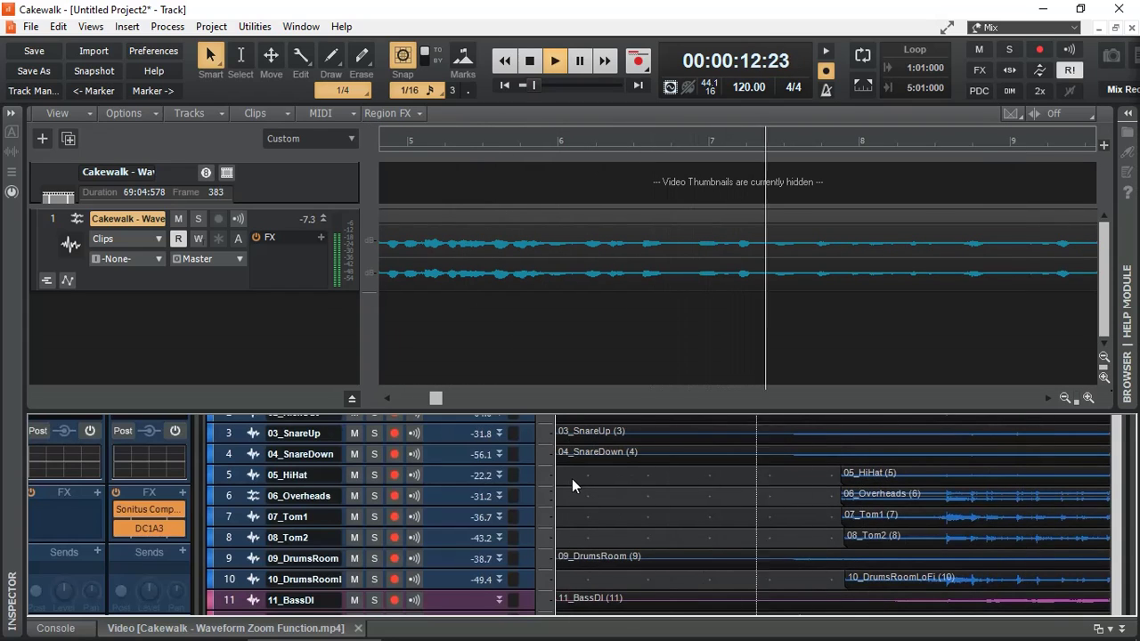
pyautogui.press('space')
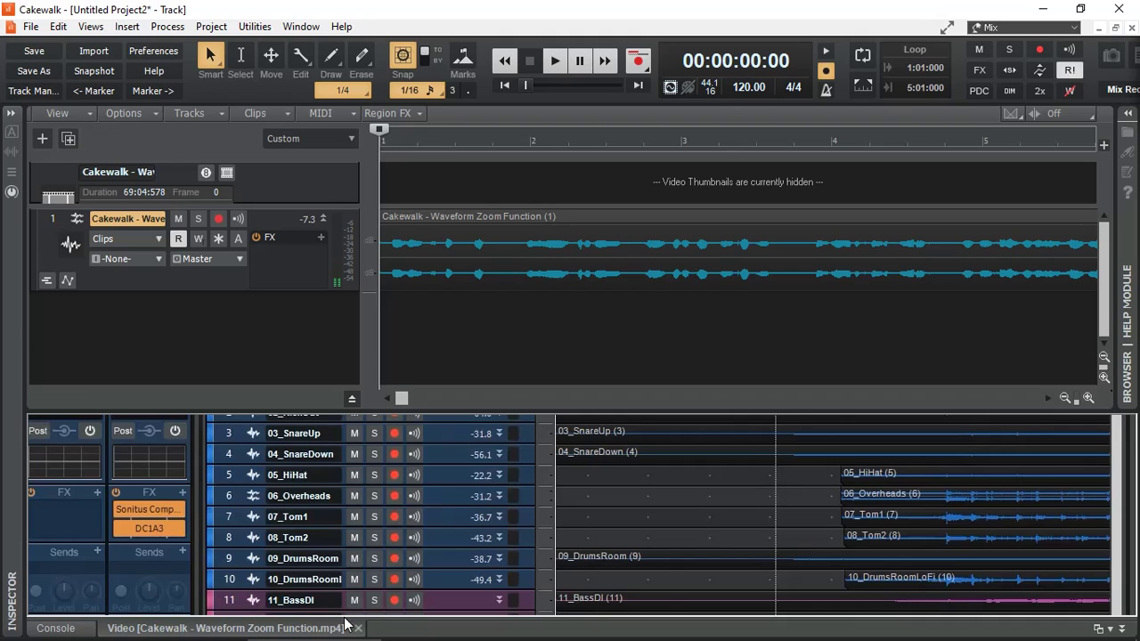
# Close the docked video and console views and increase the height of the imported audio track
pyautogui.click(357, 629)
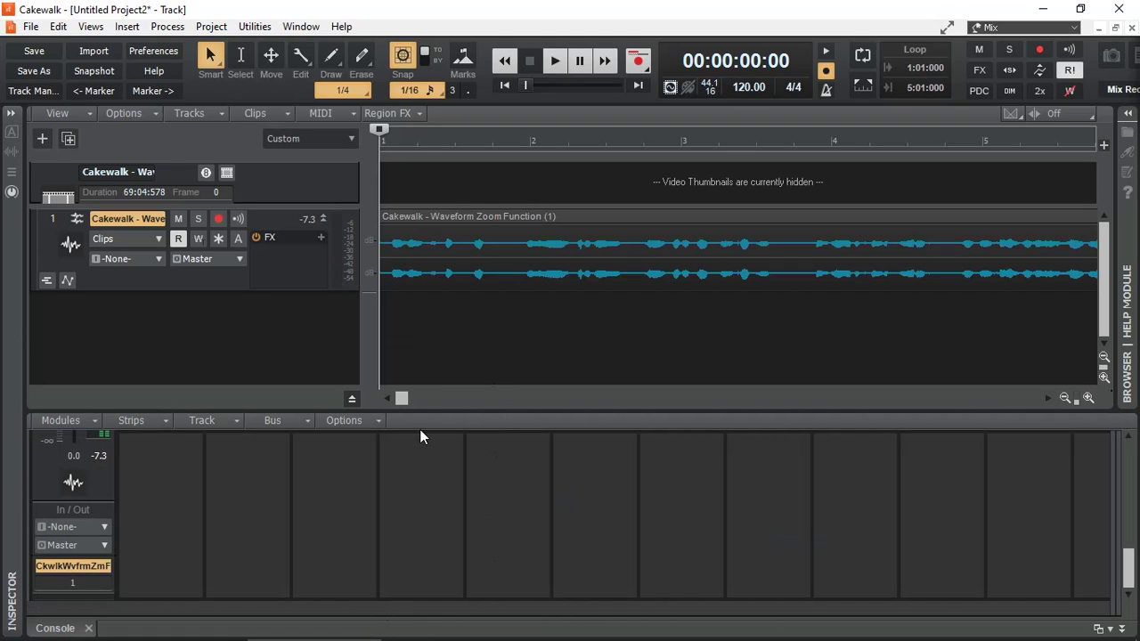
pyautogui.click(89, 629)
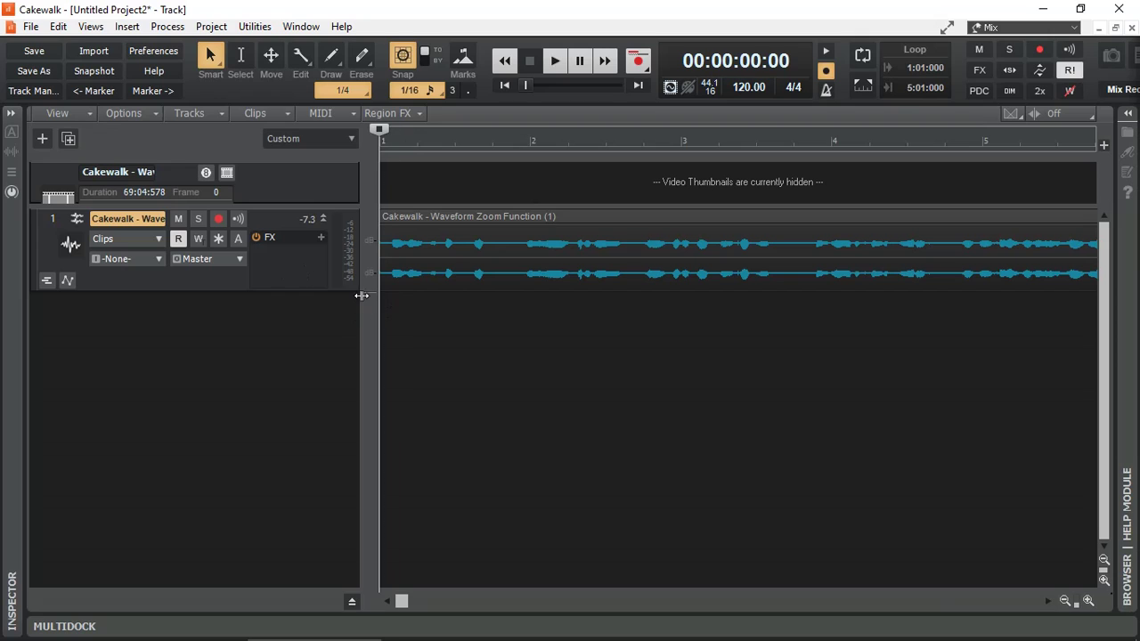
pyautogui.moveTo(315, 292); pyautogui.dragTo(303, 392)
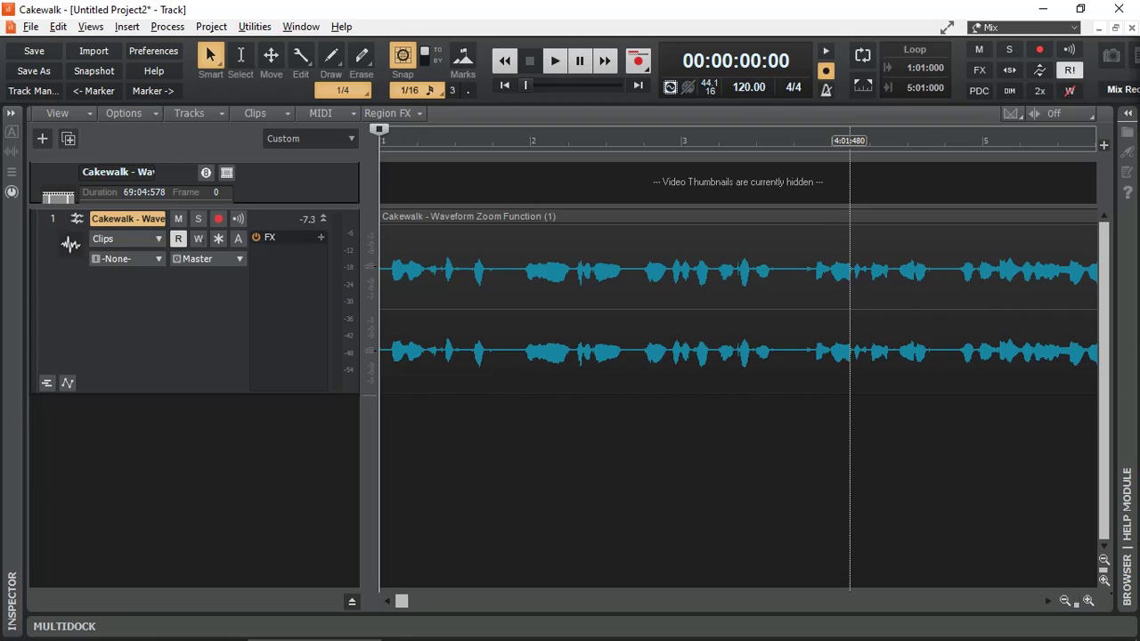
# Open the console view, enlarge it, and widen its bus area to show the Master bus strip and its FX rack
pyautogui.hotkey('alt', '2')
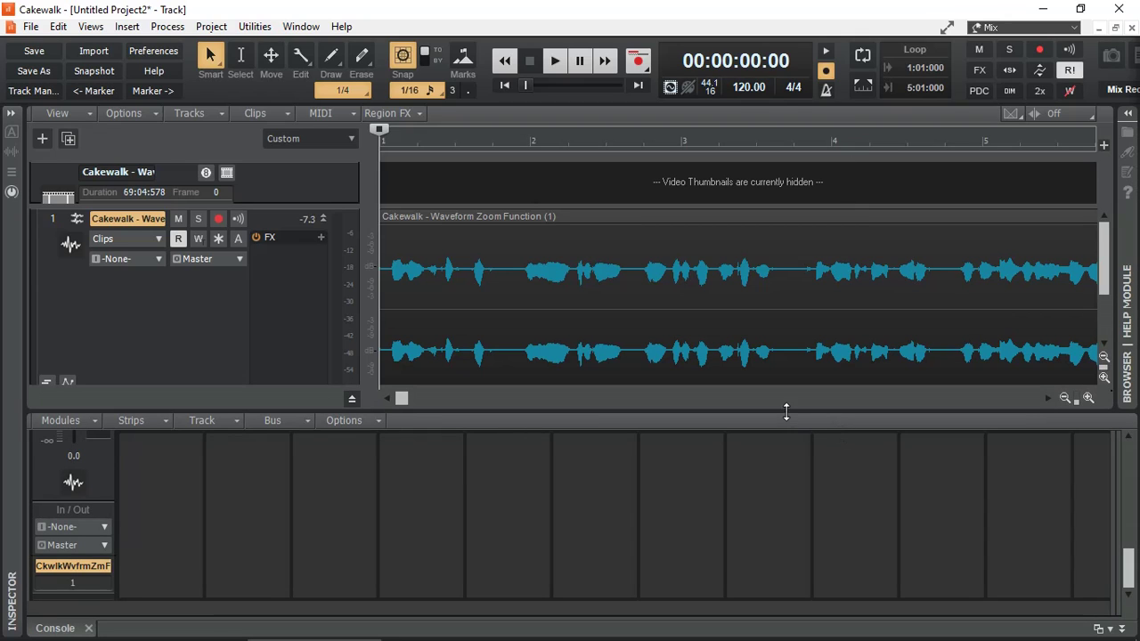
pyautogui.moveTo(783, 409); pyautogui.dragTo(784, 192)
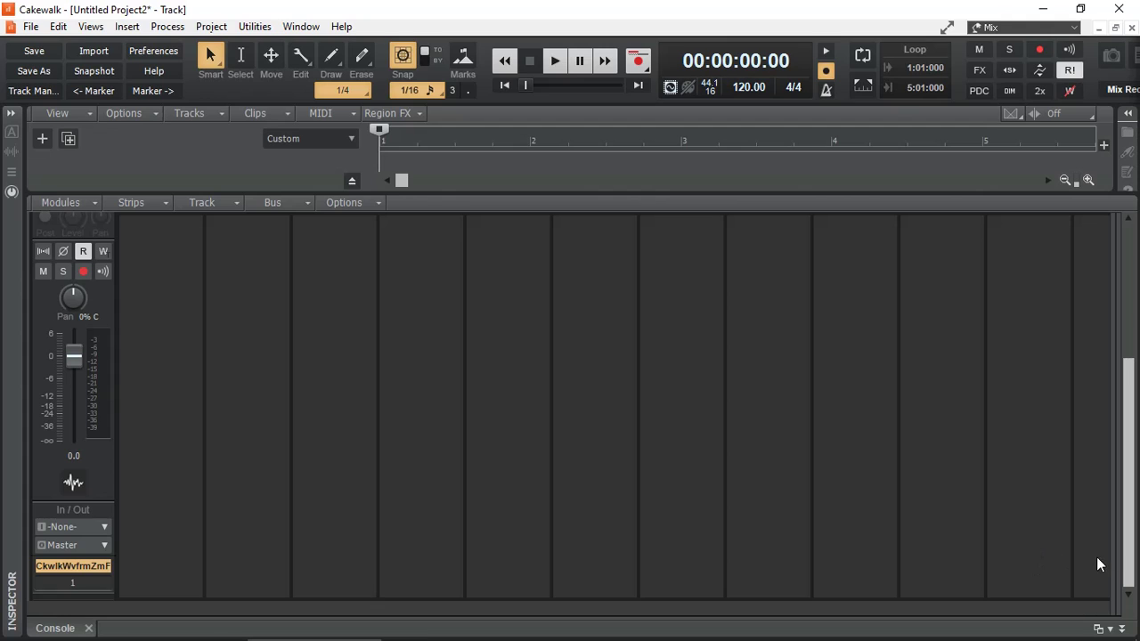
pyautogui.moveTo(1110, 553); pyautogui.dragTo(795, 555)
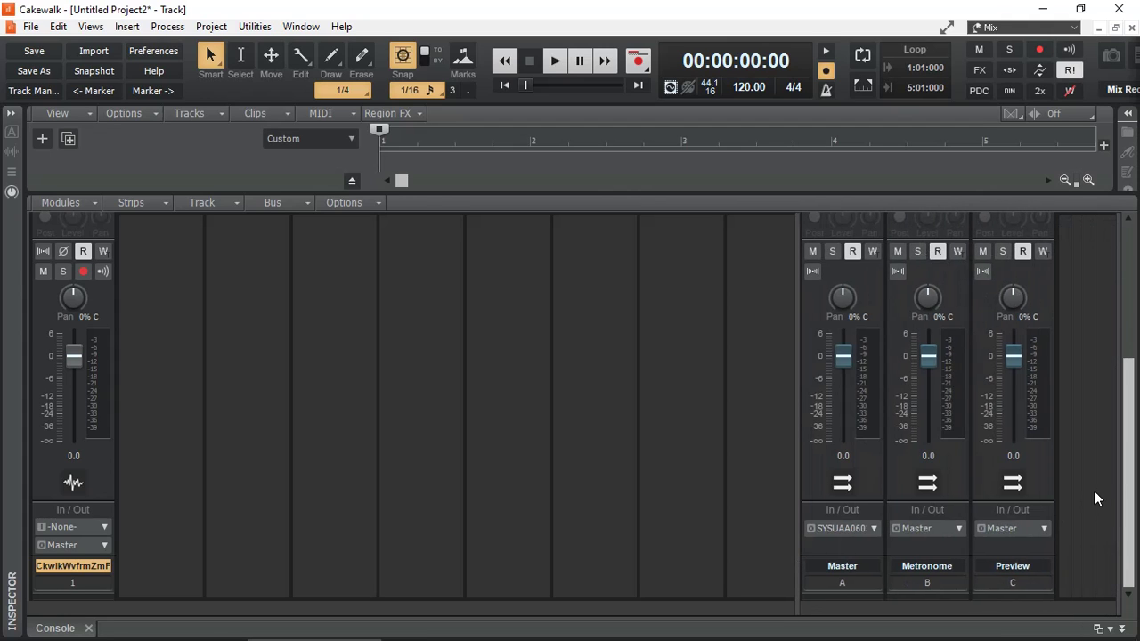
pyautogui.scroll(5, 1095, 499)
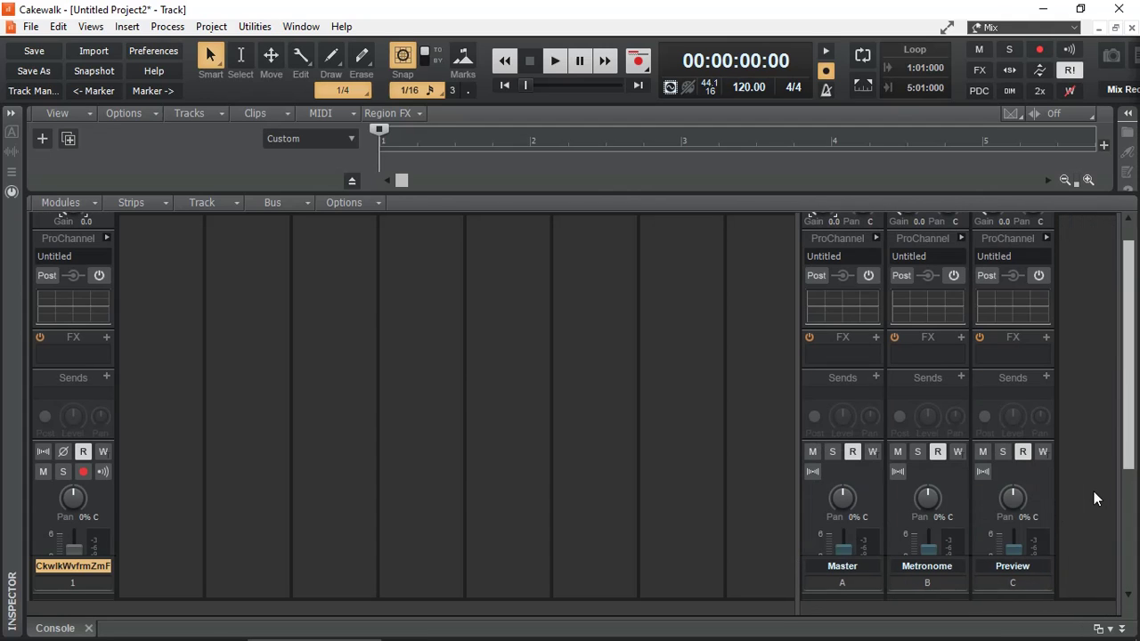
# Insert the Cakewalk Boost11 peak limiter on the Master bus and set its output to -1.1 dB
pyautogui.click(874, 339)
pyautogui.moveTo(910, 355)
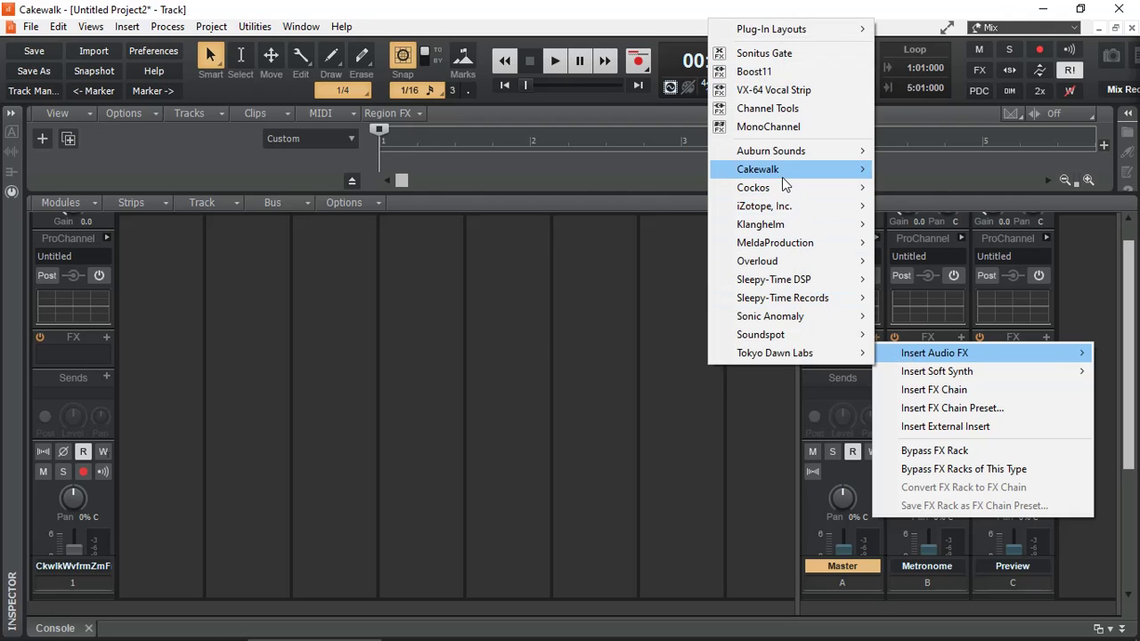
pyautogui.moveTo(797, 172)
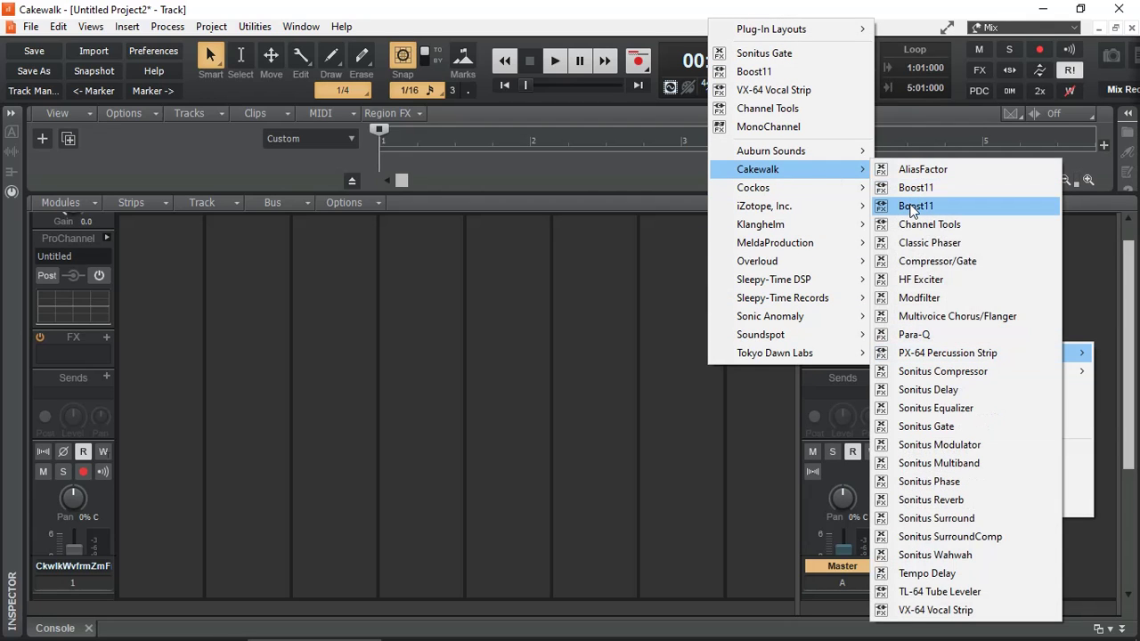
pyautogui.click(912, 207)
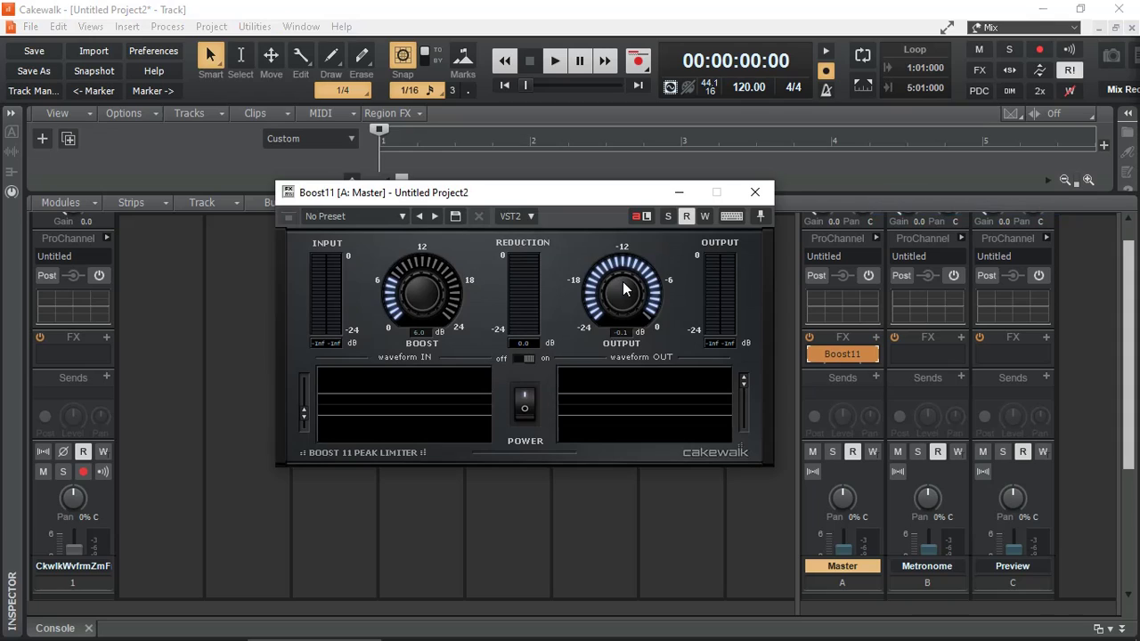
pyautogui.scroll(-3, 621, 299)
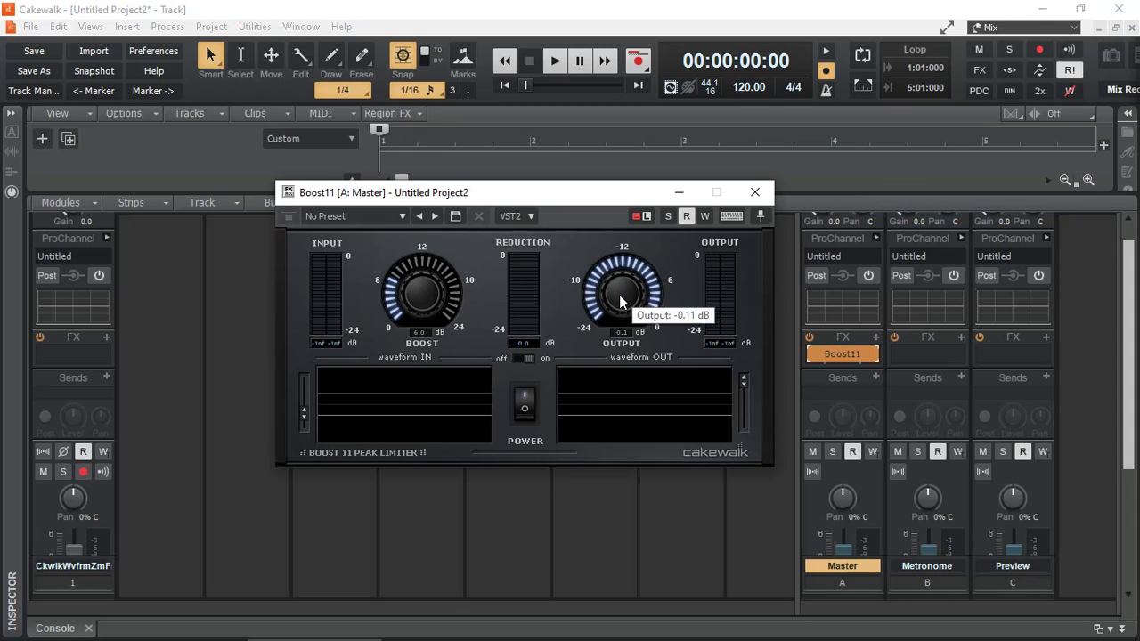
pyautogui.scroll(2, 621, 299)
pyautogui.scroll(-1, 621, 299)
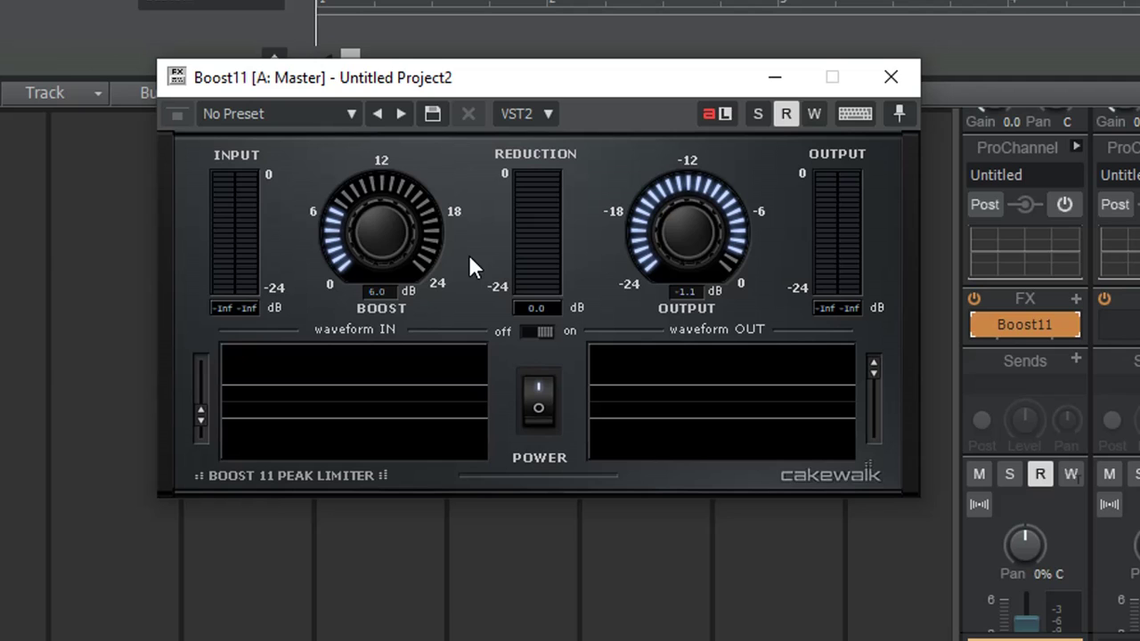
# Play the project and raise the limiter's boost to 9.7 dB
pyautogui.press('space')
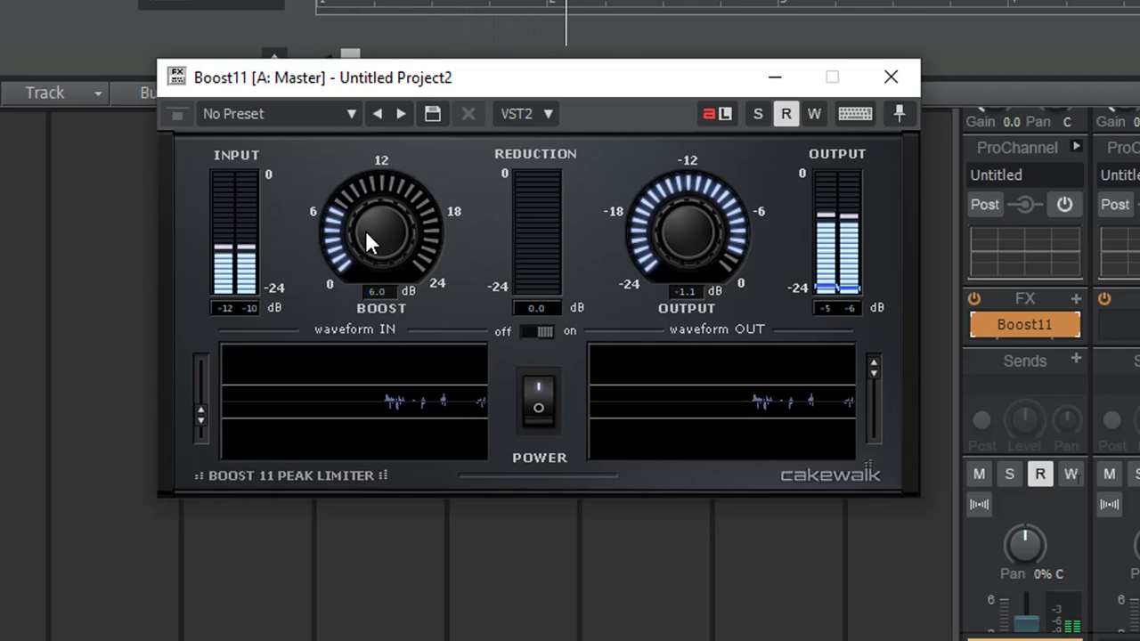
pyautogui.moveTo(364, 228); pyautogui.dragTo(370, 191)
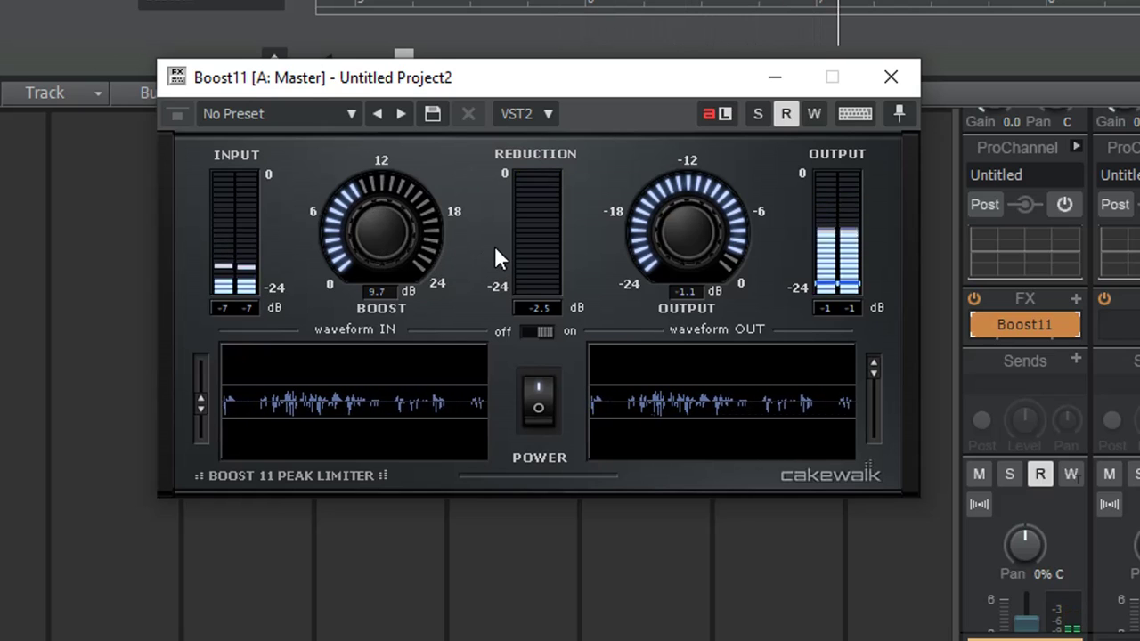
# Compare the audio with the Boost11 limiter powered off and on during playback, and close its window
pyautogui.click(538, 405)
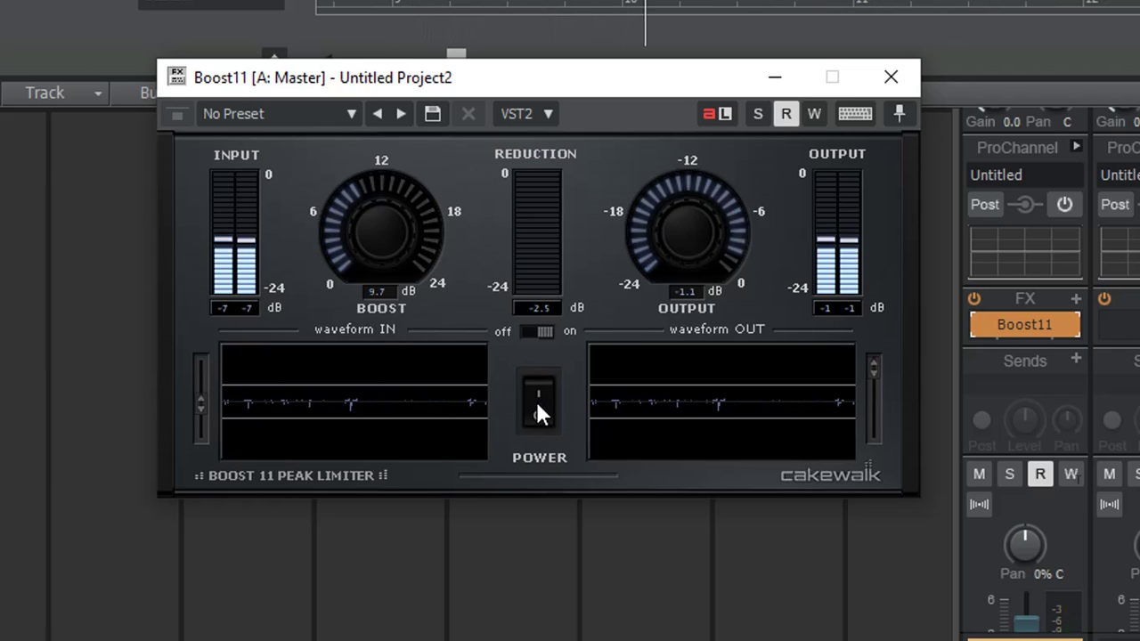
pyautogui.click(537, 406)
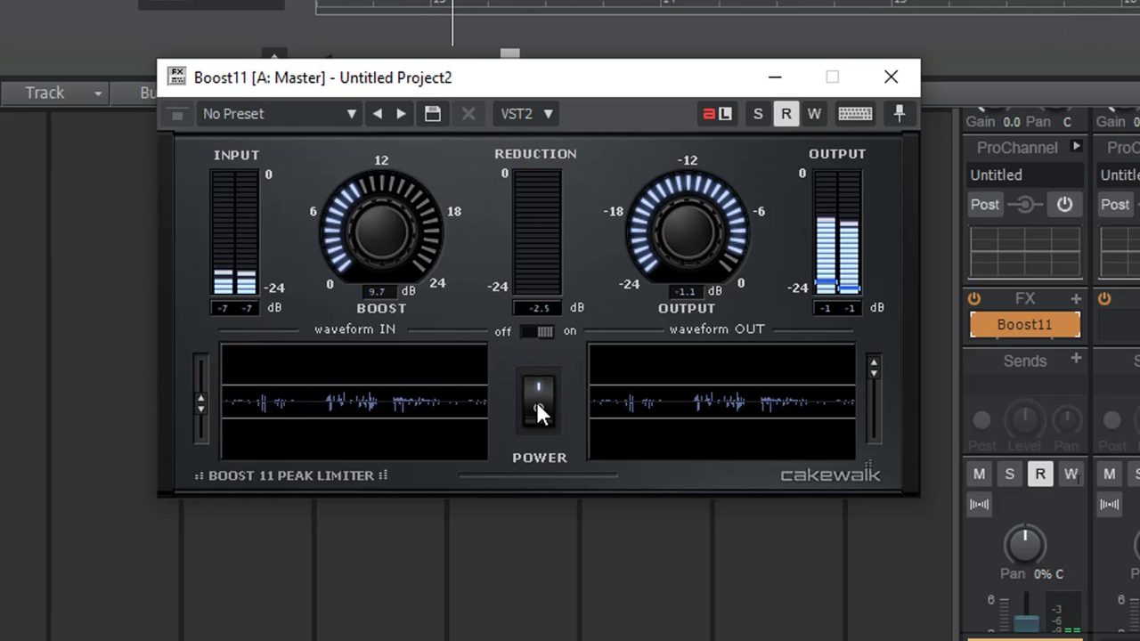
pyautogui.click(537, 405)
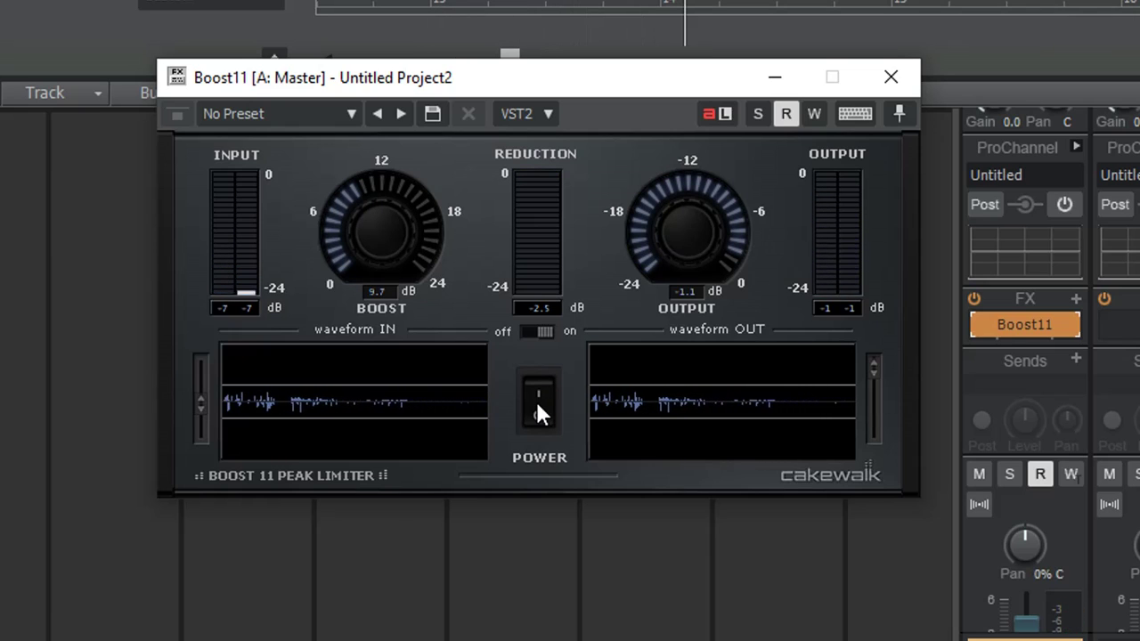
pyautogui.click(537, 405)
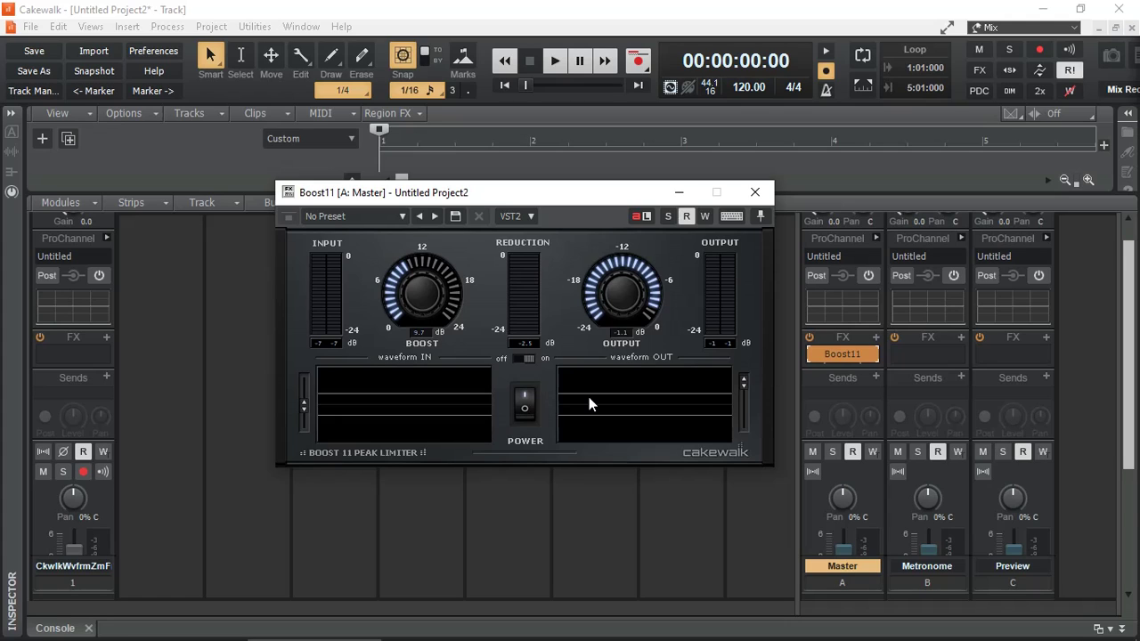
pyautogui.click(754, 191)
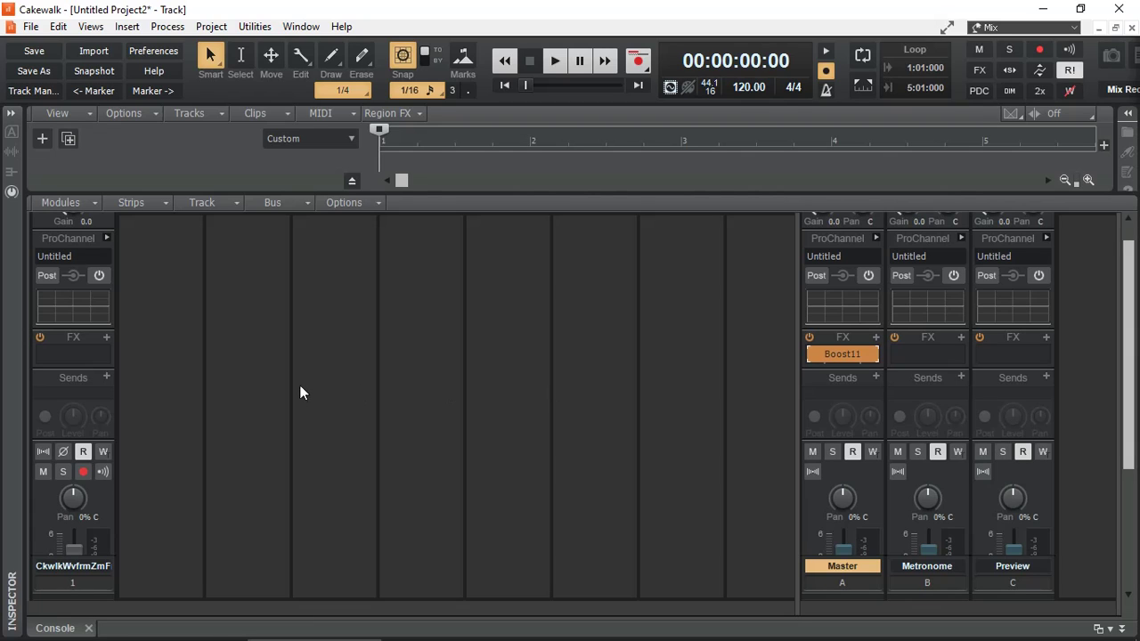
# Insert the Sonitus Gate effect on the imported audio track and move its window clear of the track strip
pyautogui.click(106, 339)
pyautogui.moveTo(114, 357)
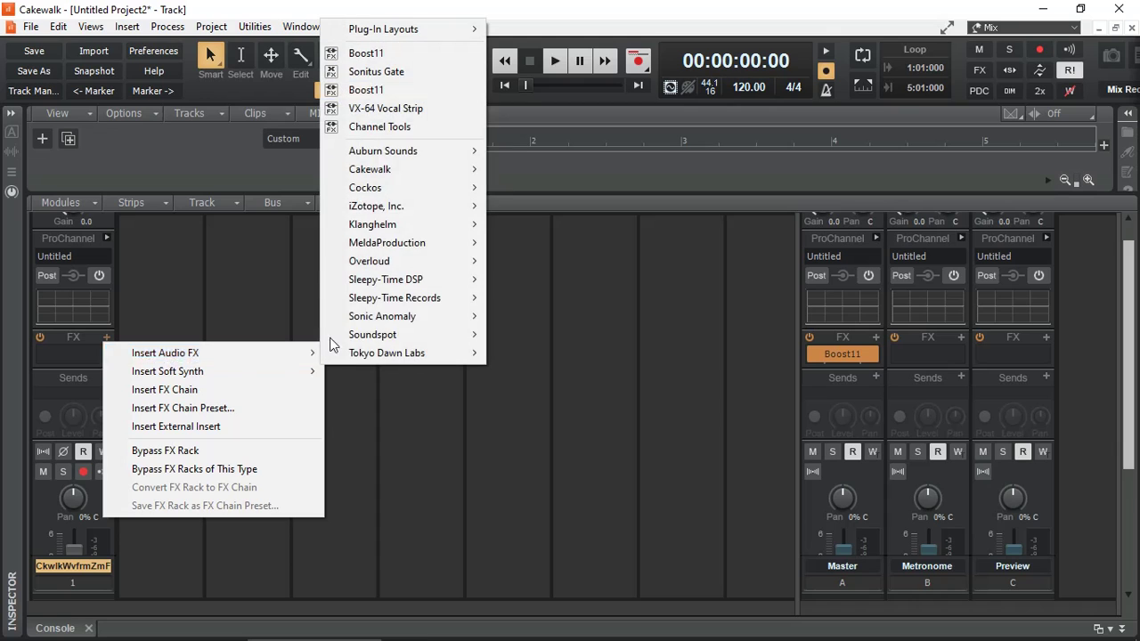
pyautogui.moveTo(401, 177)
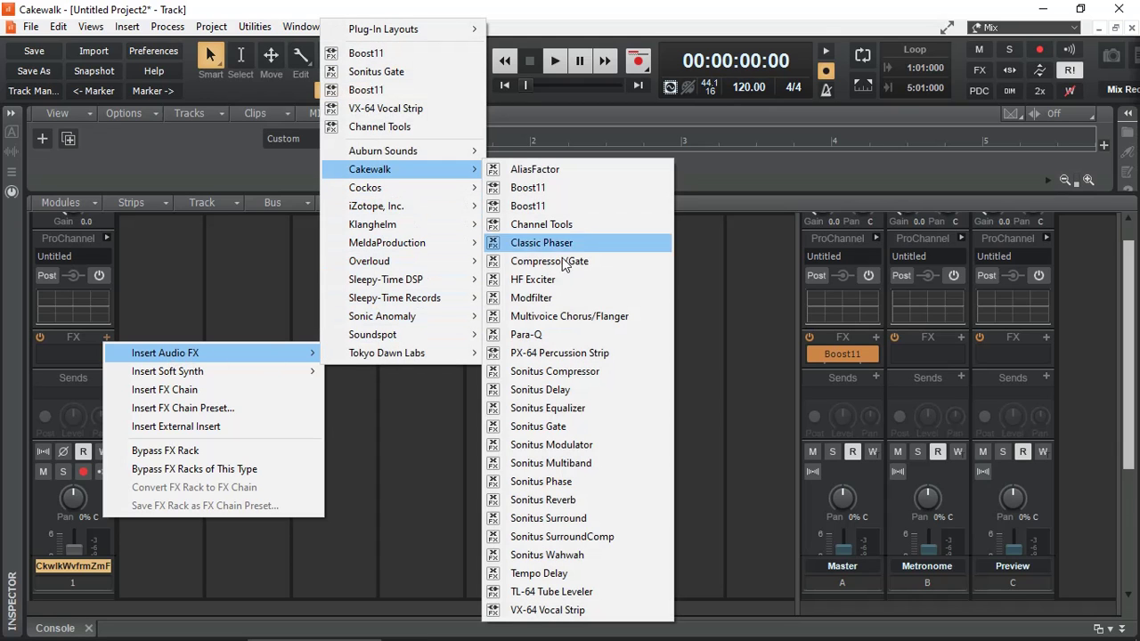
pyautogui.click(559, 427)
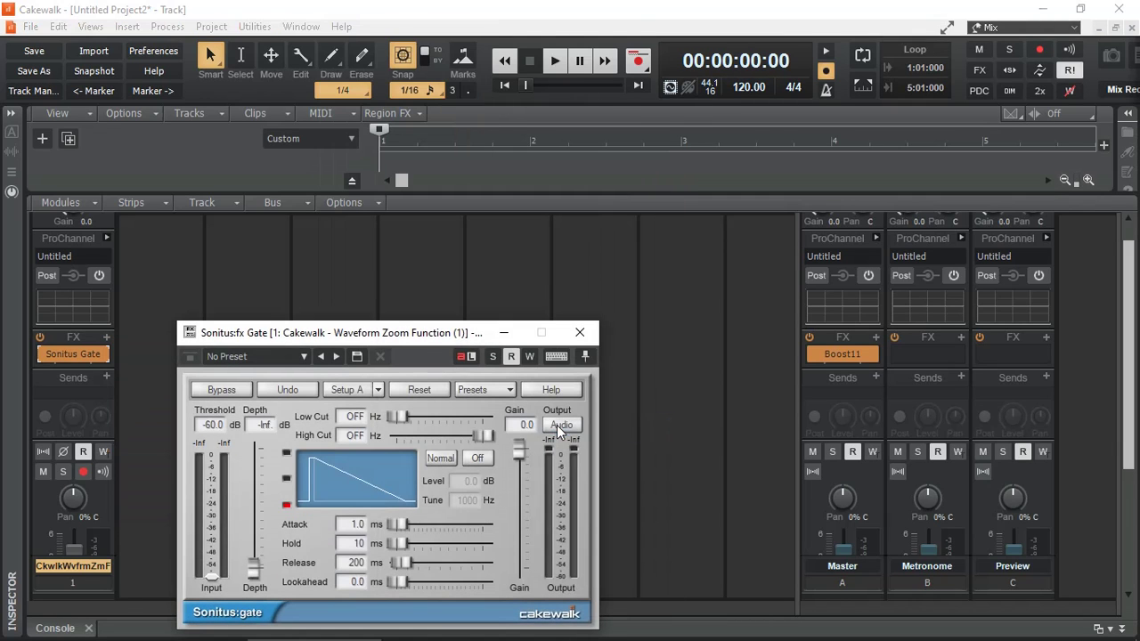
pyautogui.moveTo(438, 336); pyautogui.dragTo(579, 174)
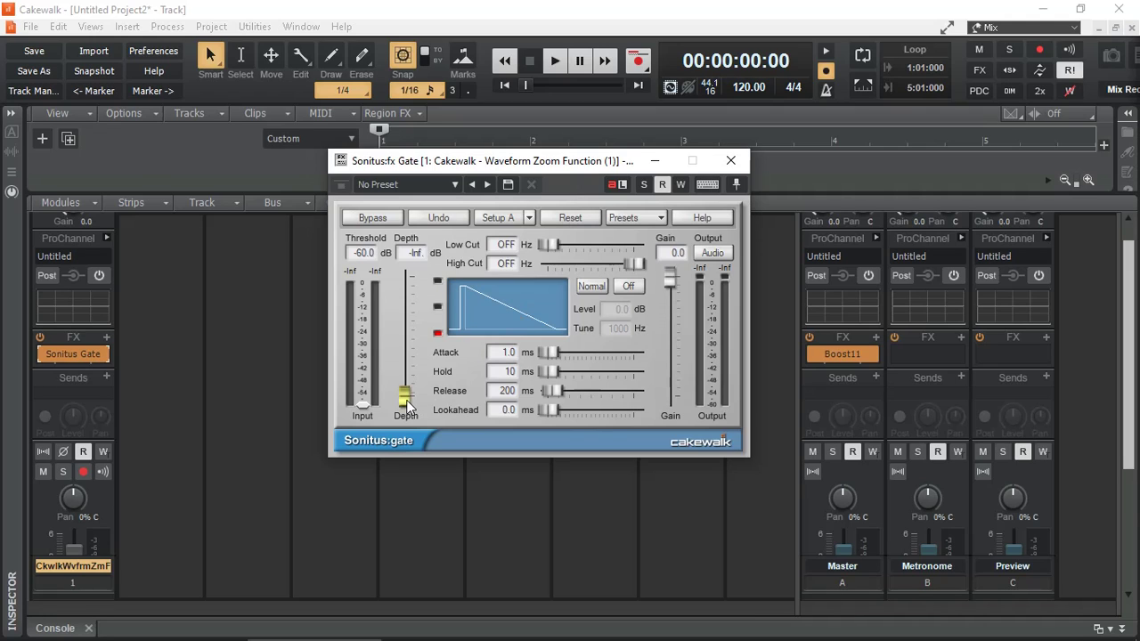
# Set the Sonitus Gate's threshold to -31.4 dB and its depth to -20.4 dB
pyautogui.moveTo(407, 405); pyautogui.dragTo(407, 337)
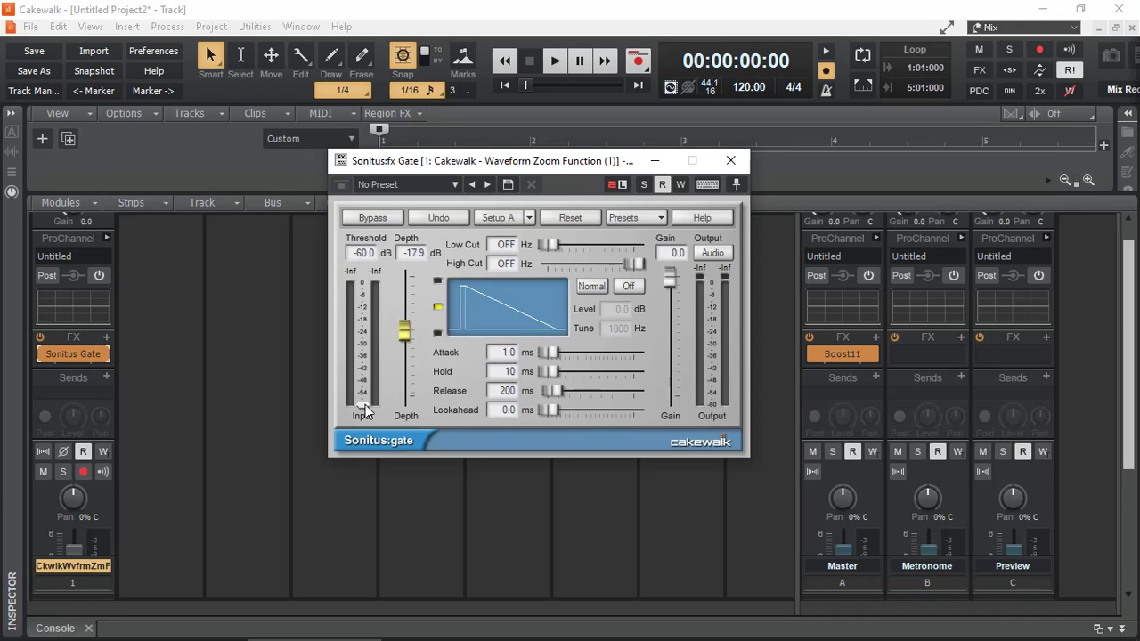
pyautogui.moveTo(362, 406); pyautogui.dragTo(379, 152)
pyautogui.moveTo(362, 341); pyautogui.dragTo(361, 313)
pyautogui.moveTo(362, 313); pyautogui.dragTo(363, 345)
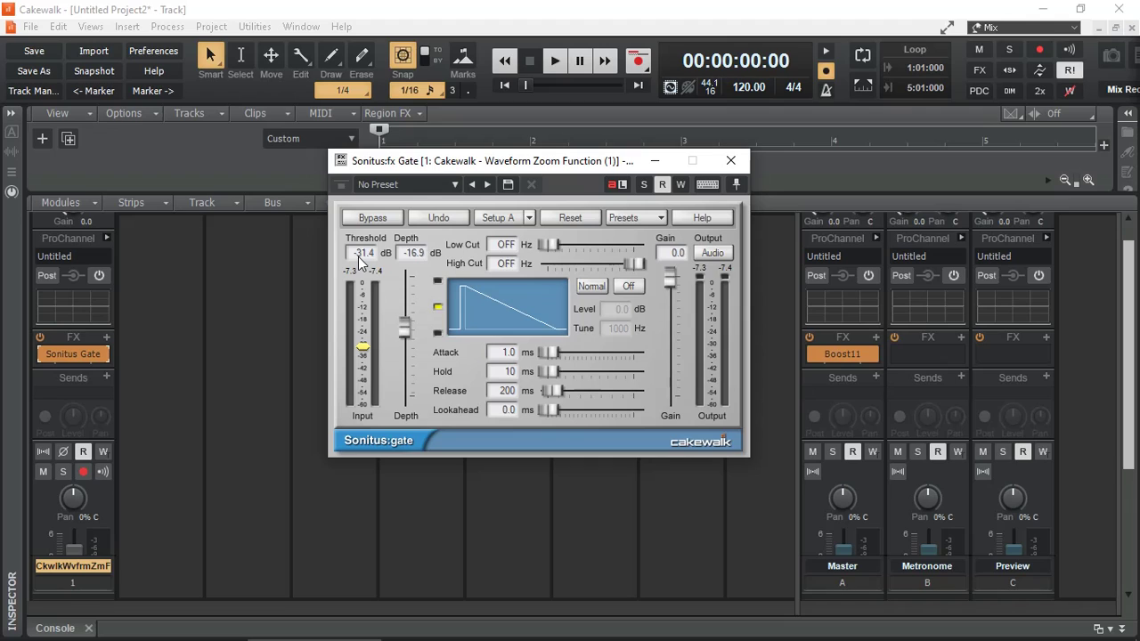
pyautogui.click(405, 331)
pyautogui.moveTo(406, 334); pyautogui.dragTo(407, 358)
# Switch off the Sonitus Gate on the audio track and close its window
pyautogui.click(43, 354)
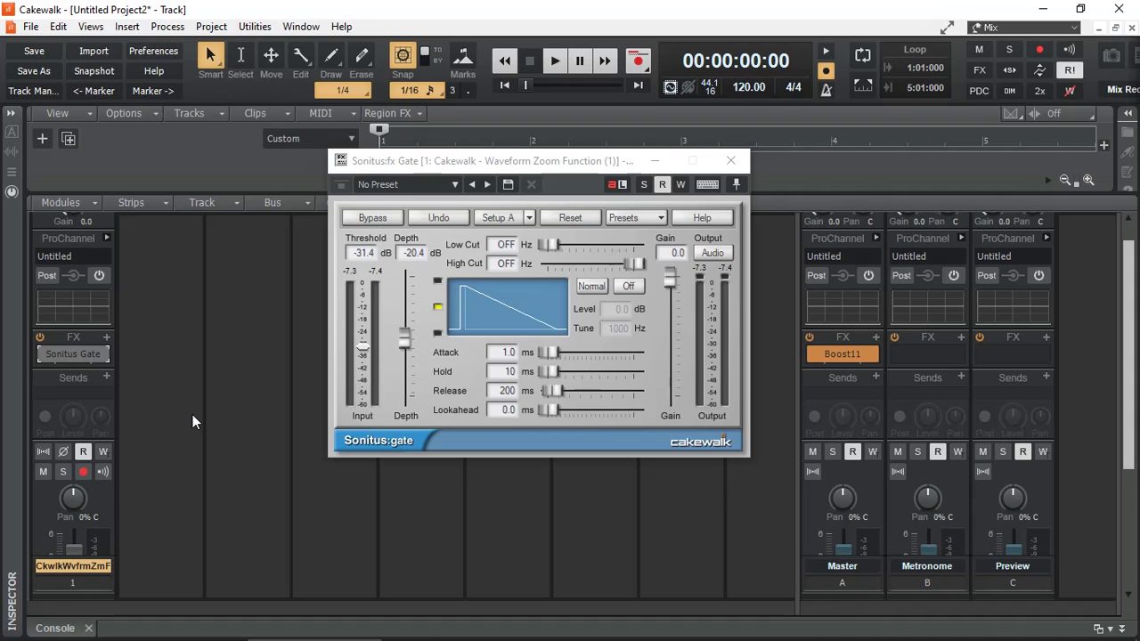
pyautogui.click(730, 161)
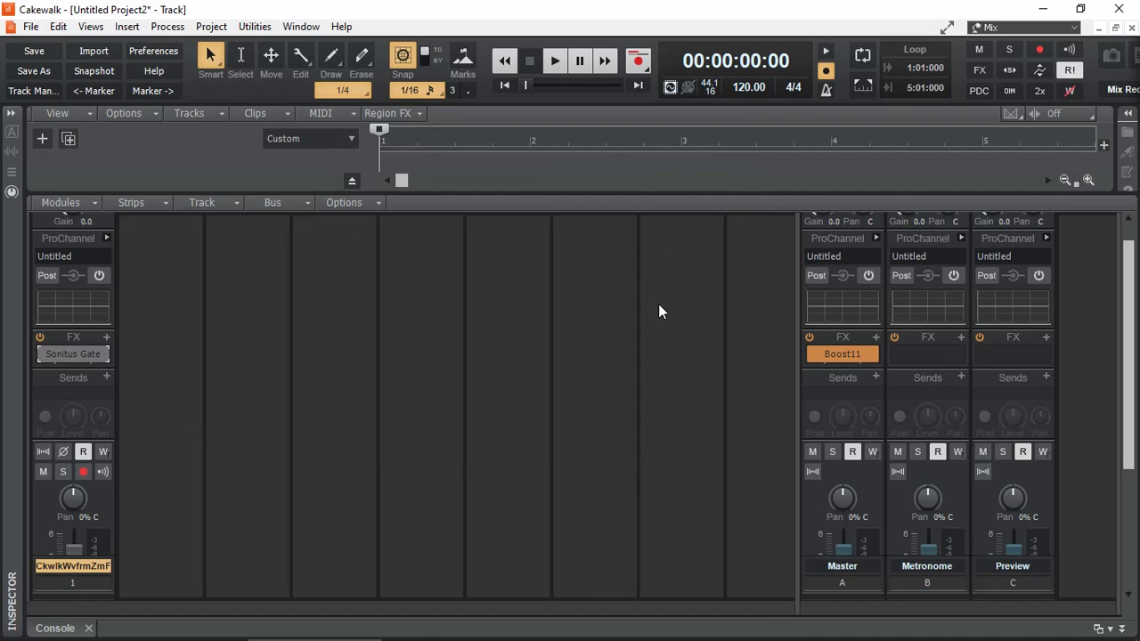
# Start a video export of the project and choose MPEG4 Video as the file type
pyautogui.click(31, 26)
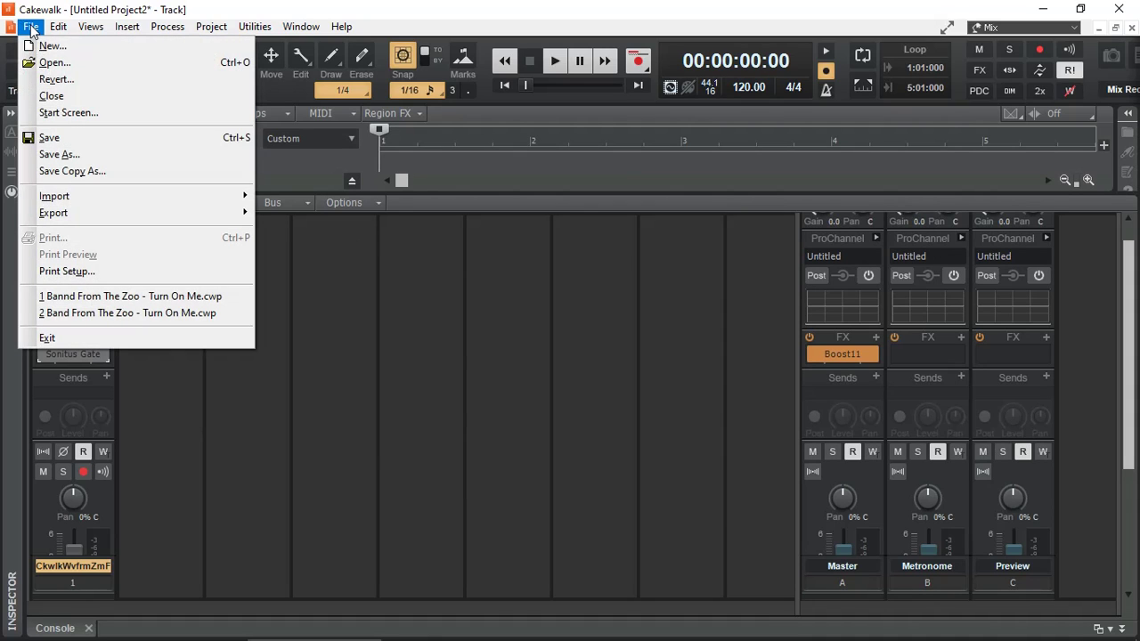
pyautogui.moveTo(73, 214)
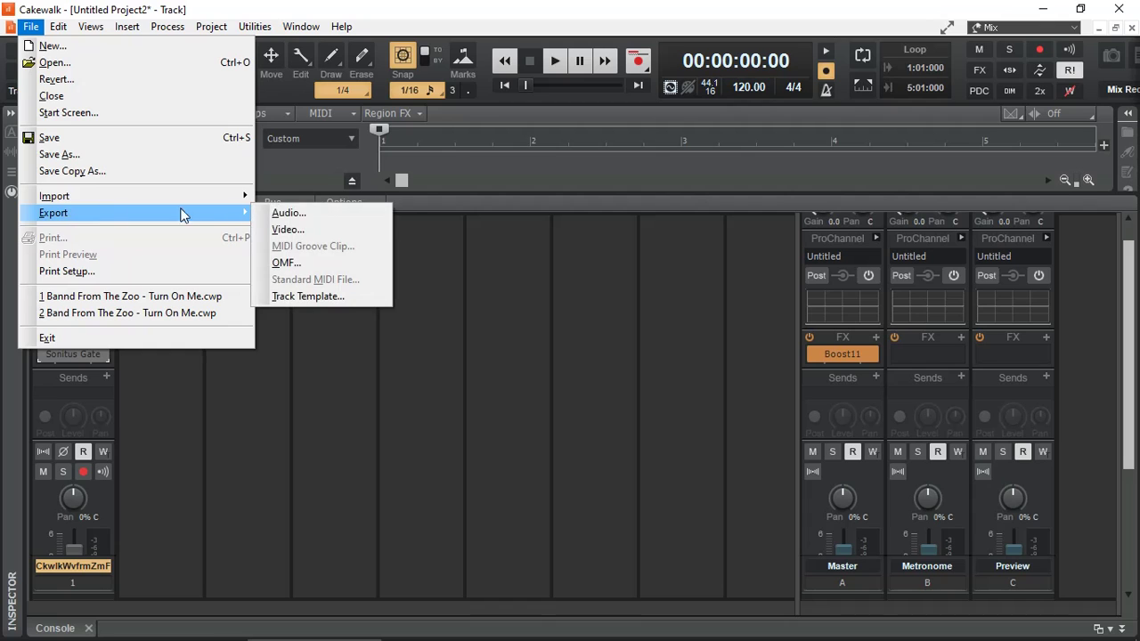
pyautogui.click(293, 230)
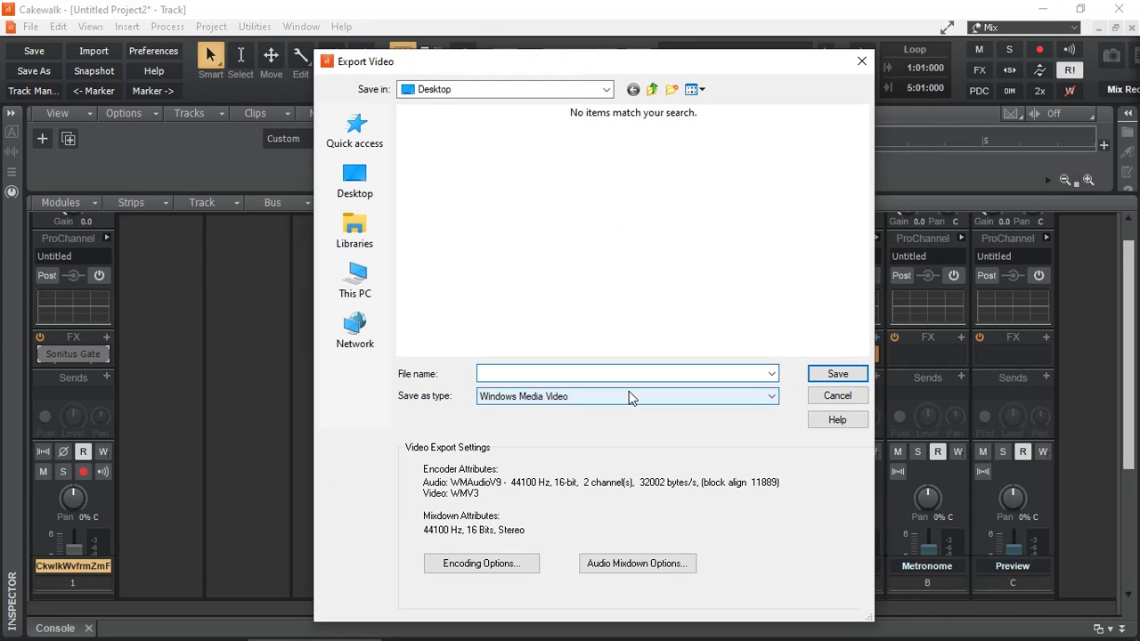
pyautogui.click(629, 396)
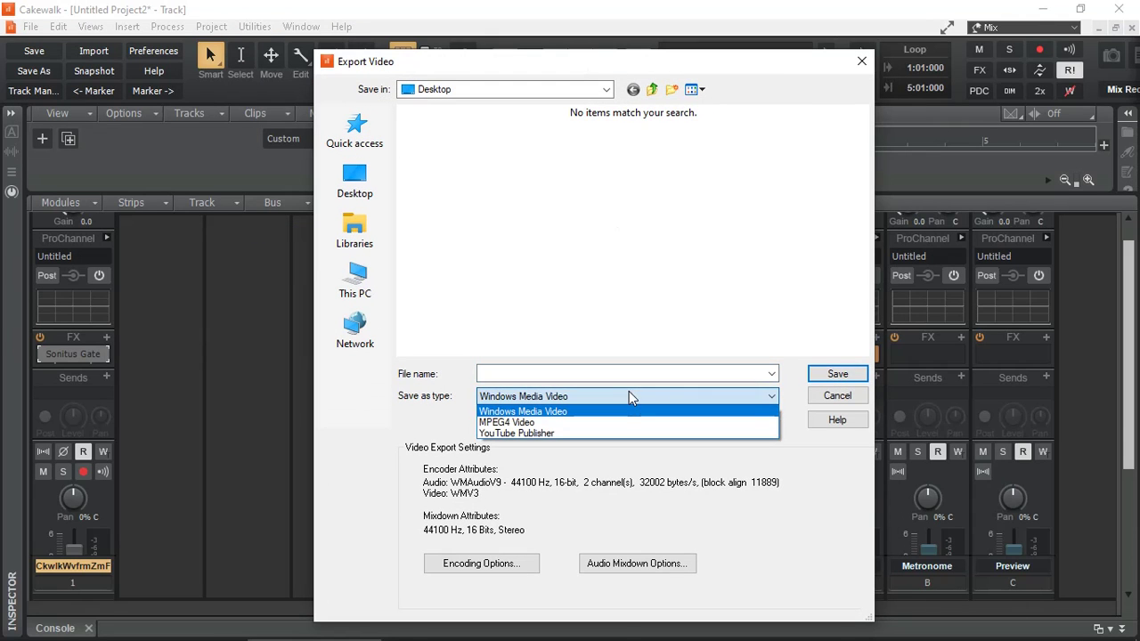
pyautogui.click(536, 423)
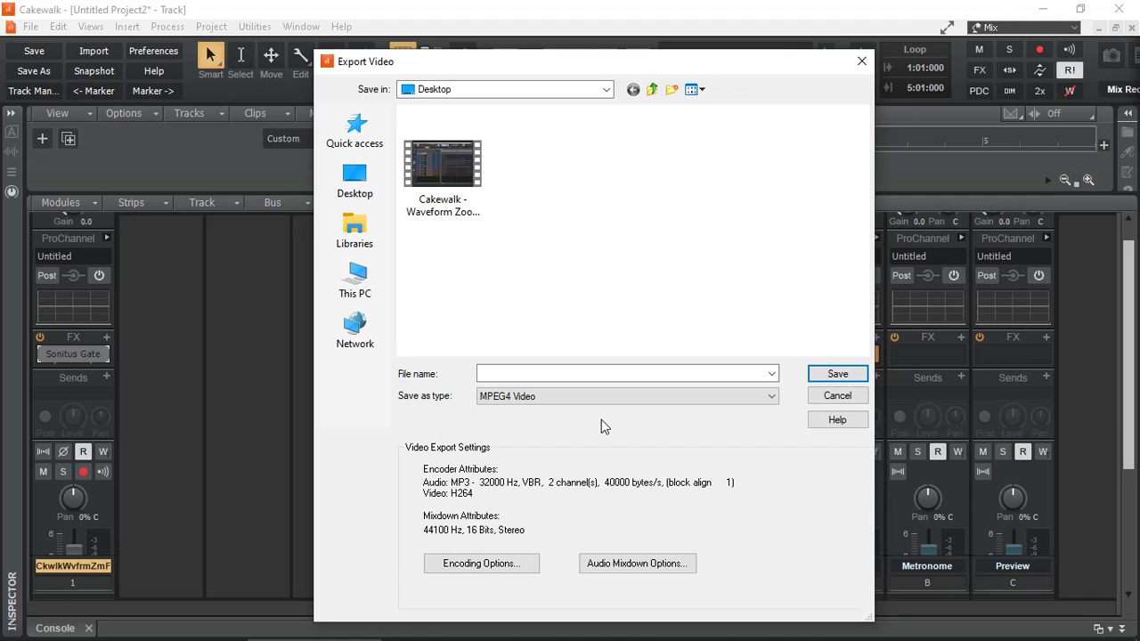
# Review the video encoding options and the audio mixdown options, cancelling both dialogs
pyautogui.click(492, 570)
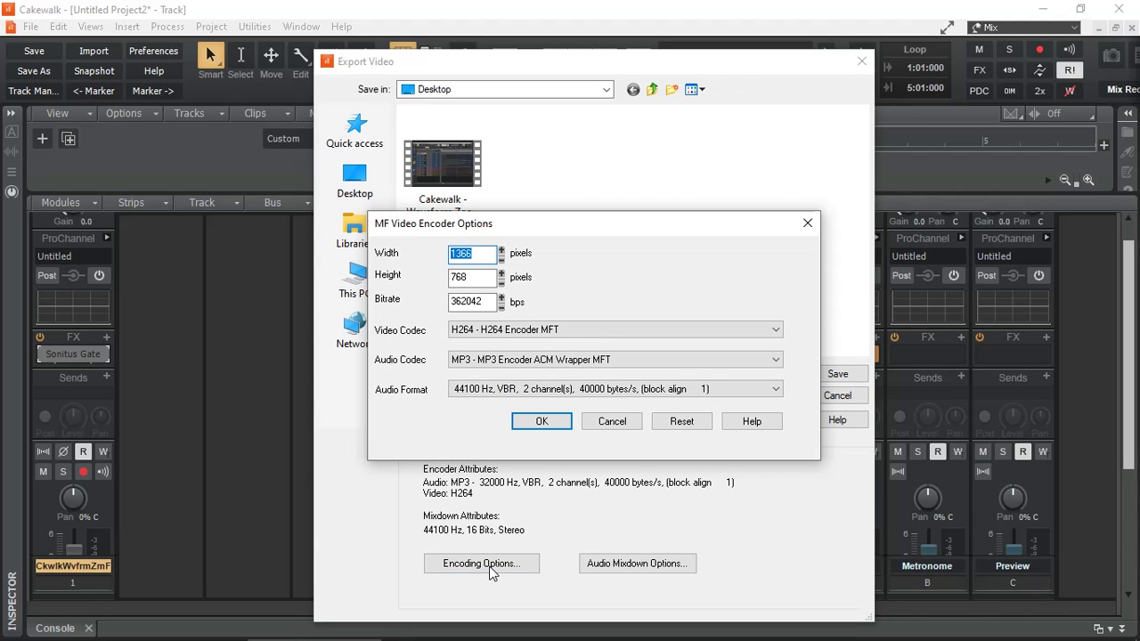
pyautogui.click(614, 423)
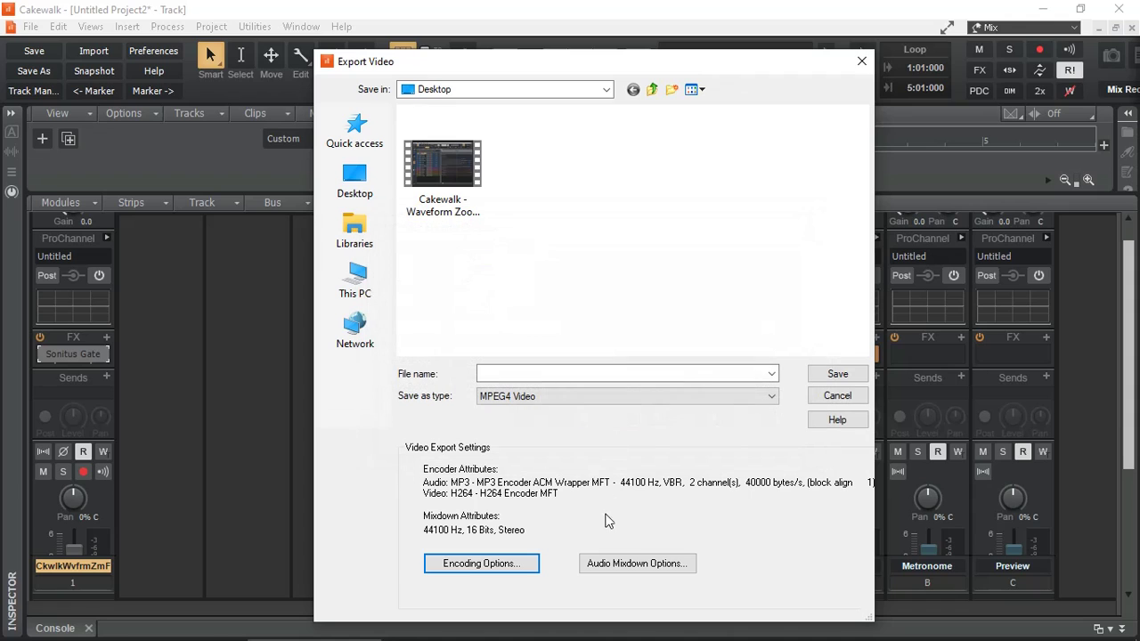
pyautogui.click(627, 563)
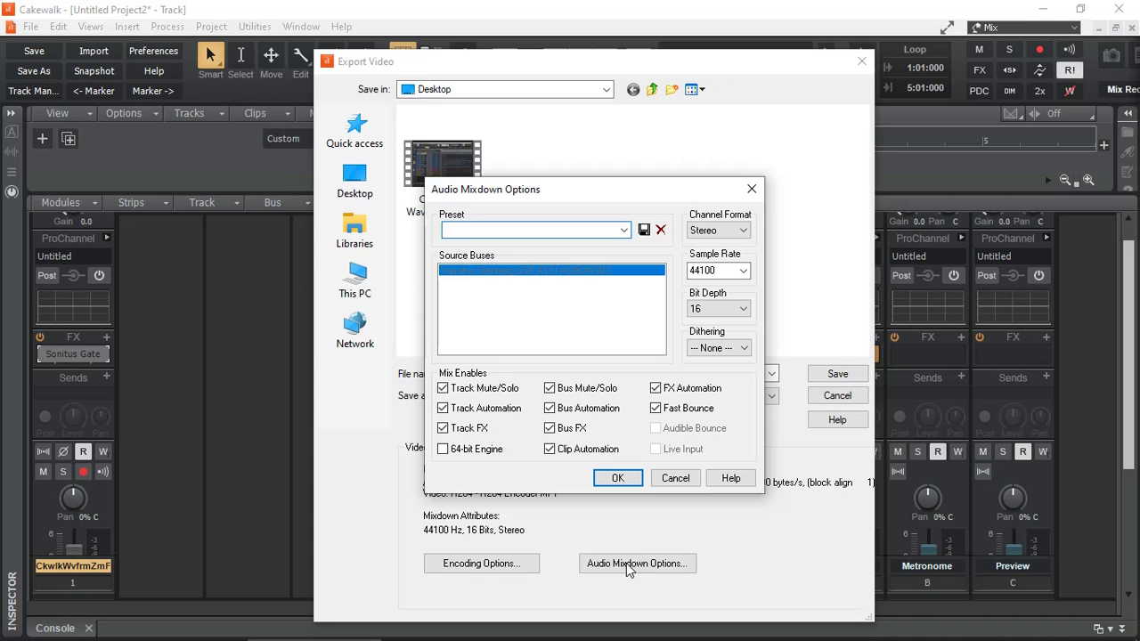
pyautogui.click(675, 478)
# Export the video to the Desktop as "Cakewalk - Waveform Zoom Function Edited.mp4", basing the name on the existing video file
pyautogui.click(443, 165)
pyautogui.click(670, 374)
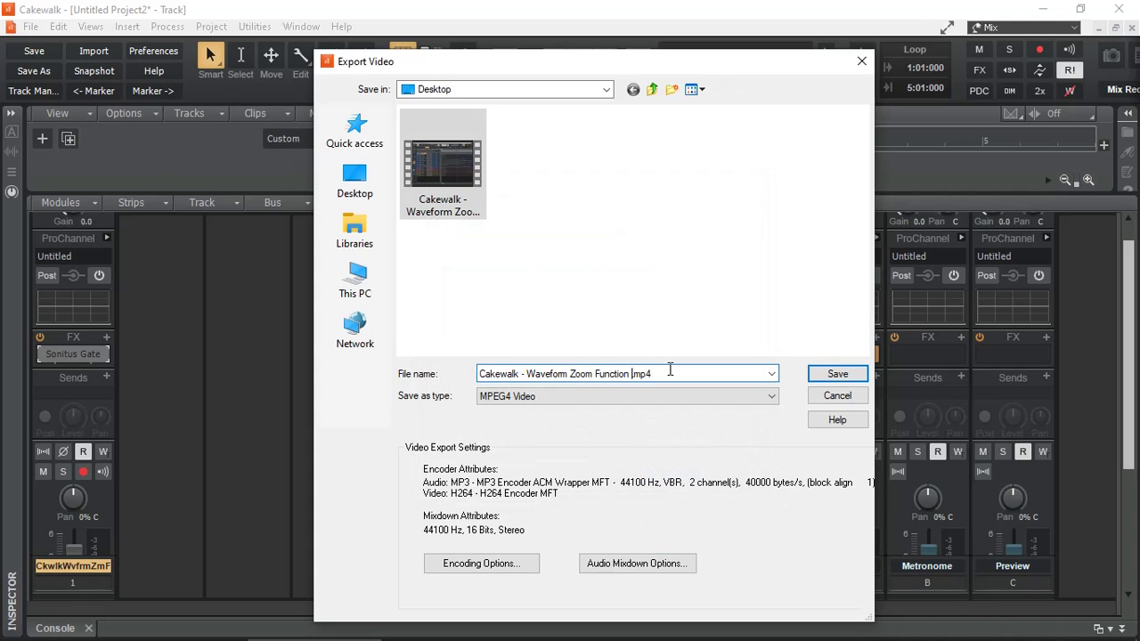
pyautogui.write('Edited')
pyautogui.click(830, 372)
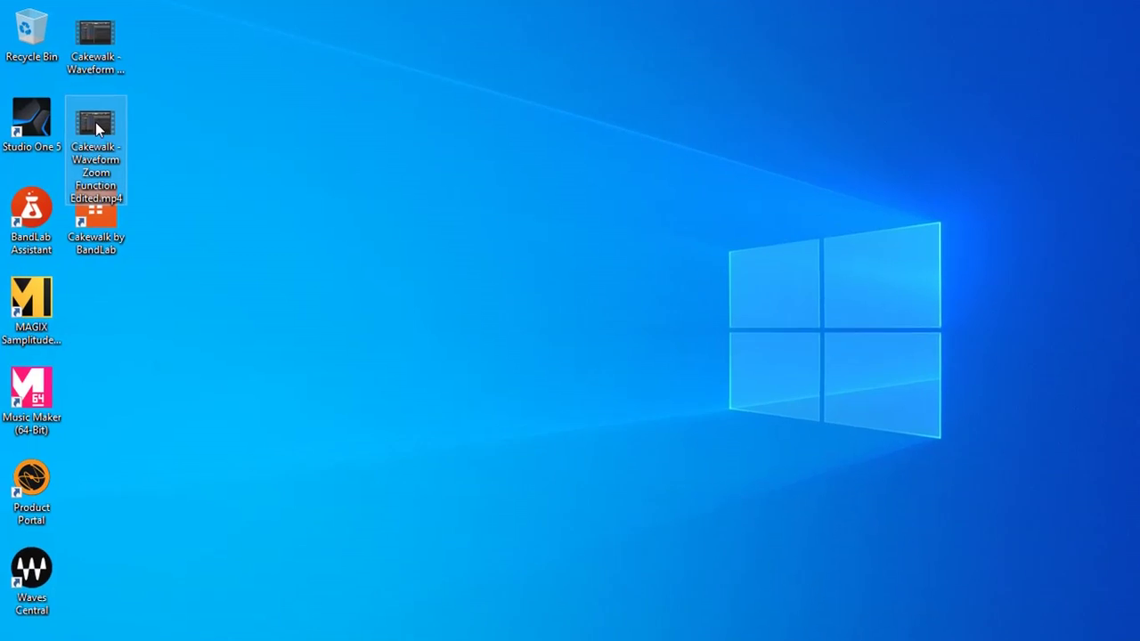
# On the Windows desktop, place the original and edited video files side by side in an empty area and select the edited one
pyautogui.moveTo(96, 125); pyautogui.dragTo(409, 209)
pyautogui.moveTo(142, 62); pyautogui.dragTo(513, 319)
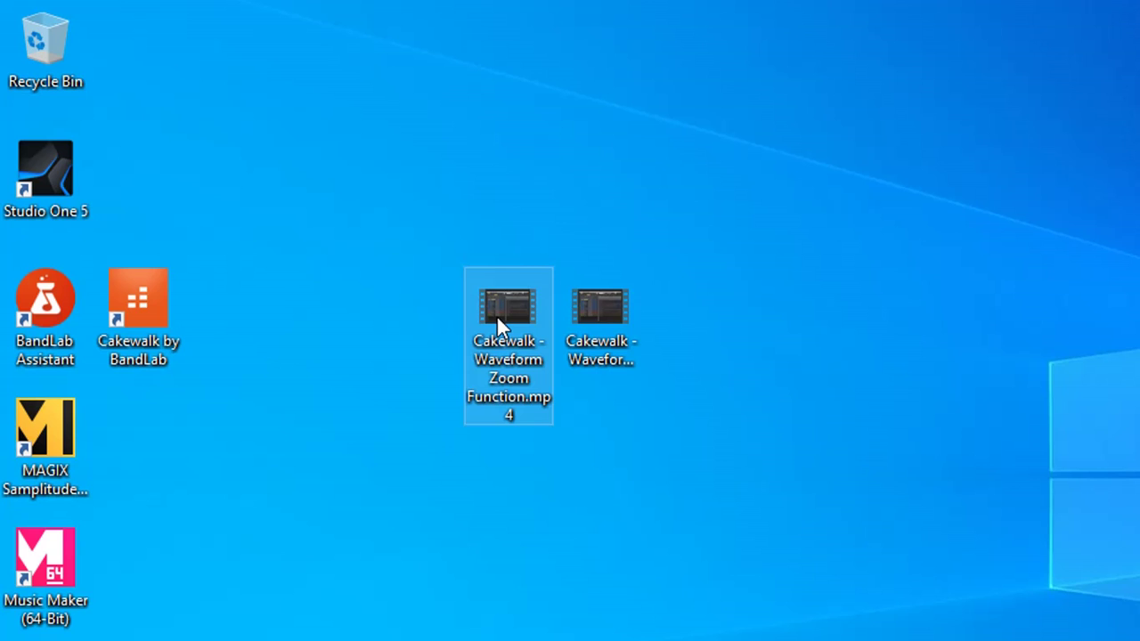
pyautogui.click(604, 316)
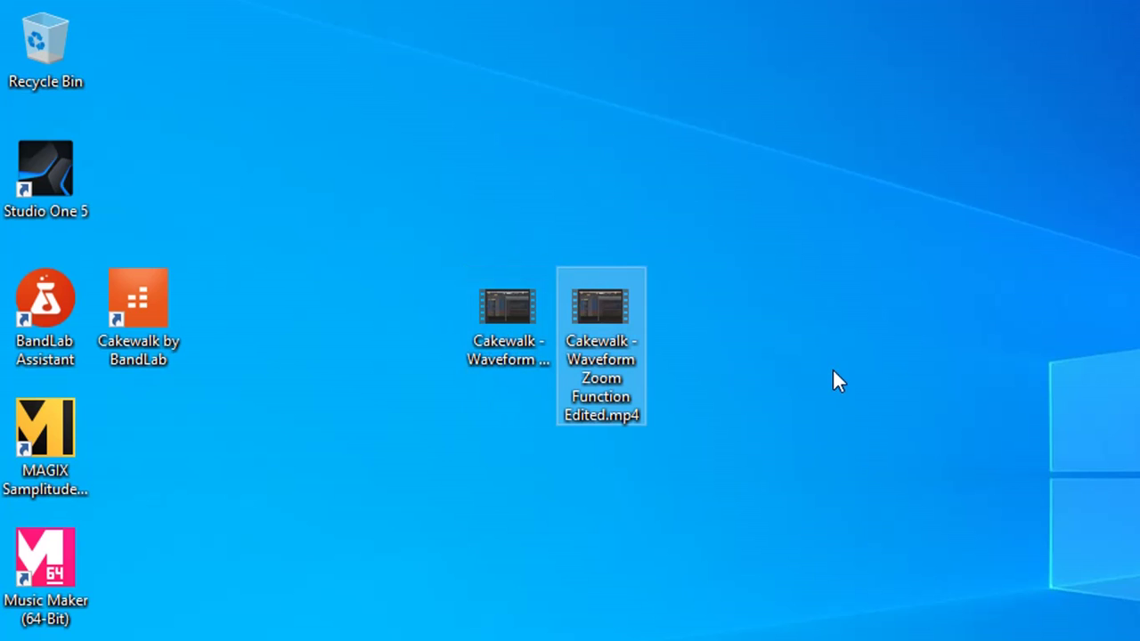